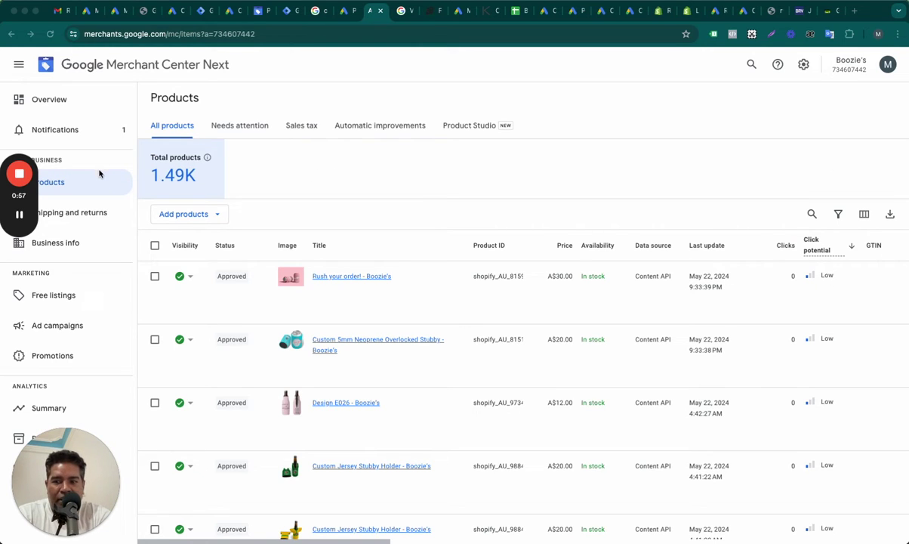
# Step: Open All products and reapply the column set, unchecking then rechecking Click potential
pyautogui.click(50, 184)
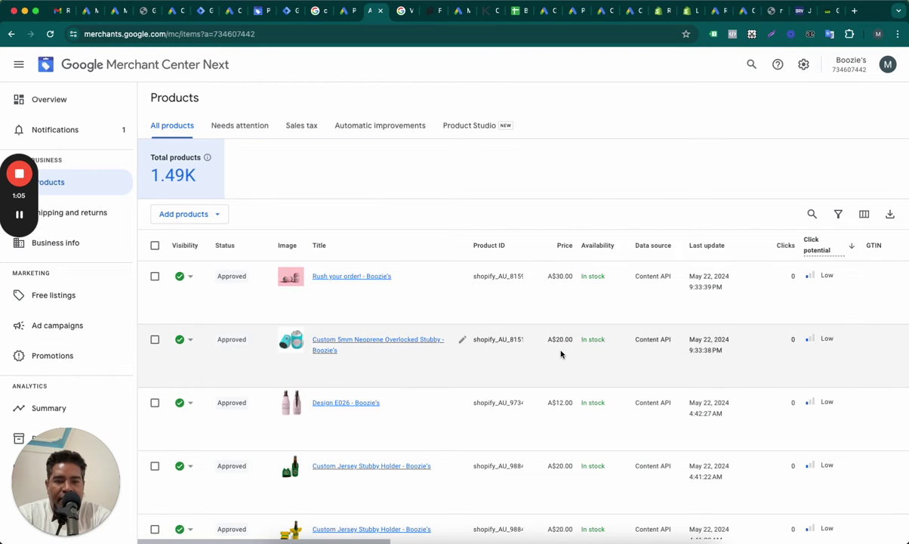
pyautogui.moveTo(814, 247)
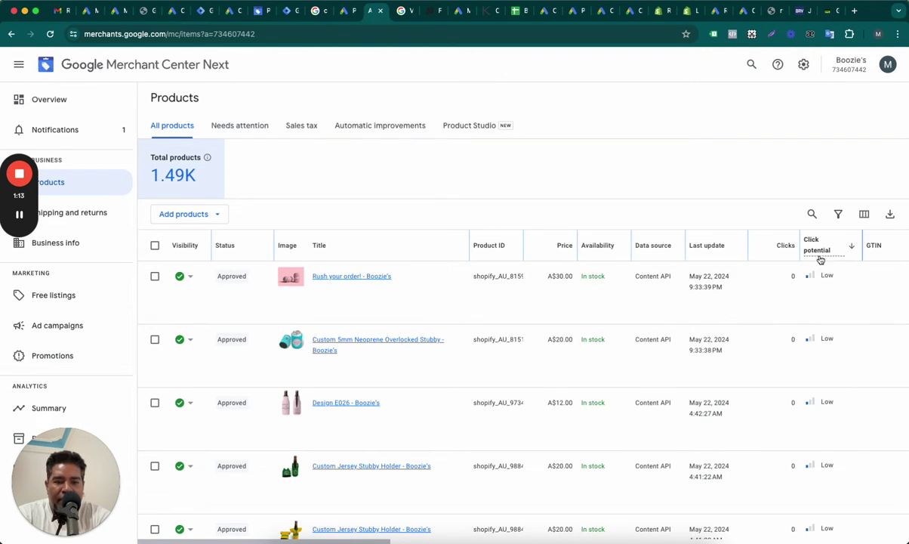
pyautogui.click(865, 216)
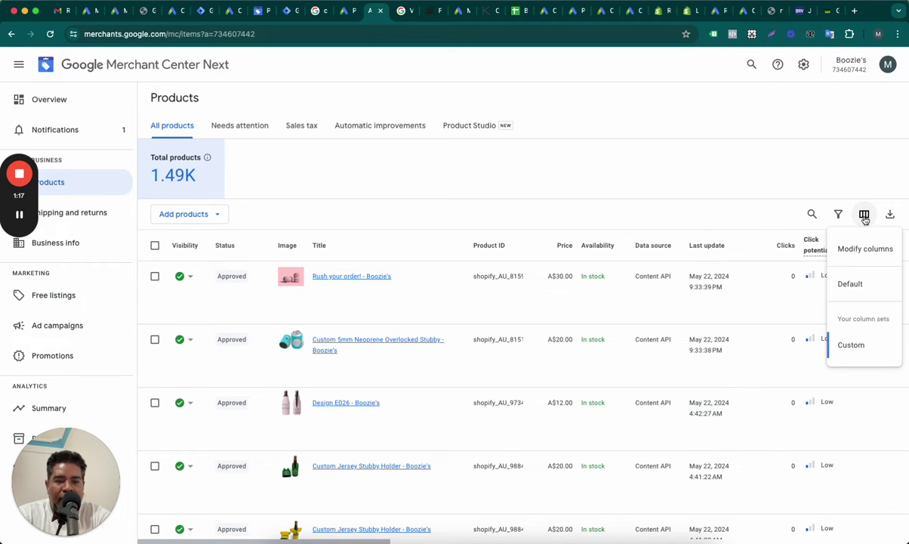
pyautogui.click(856, 248)
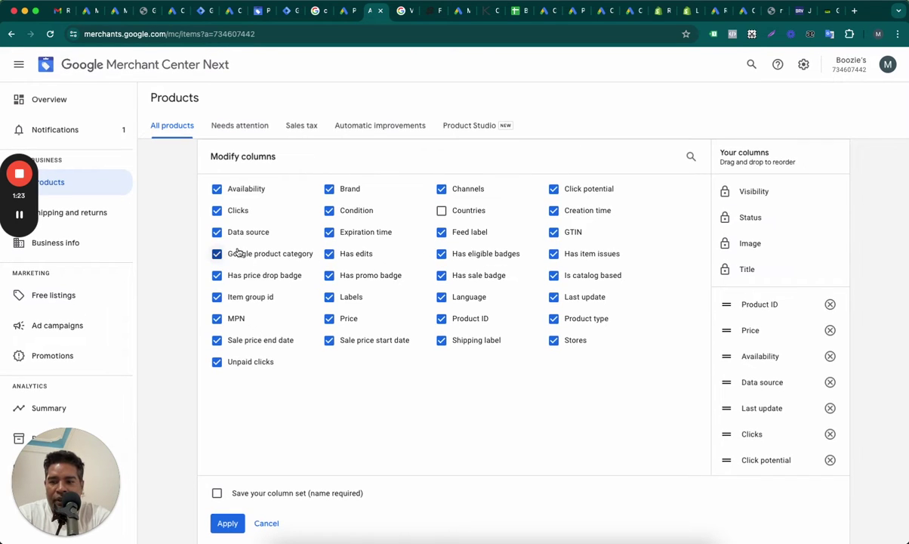
pyautogui.click(553, 189)
pyautogui.click(554, 189)
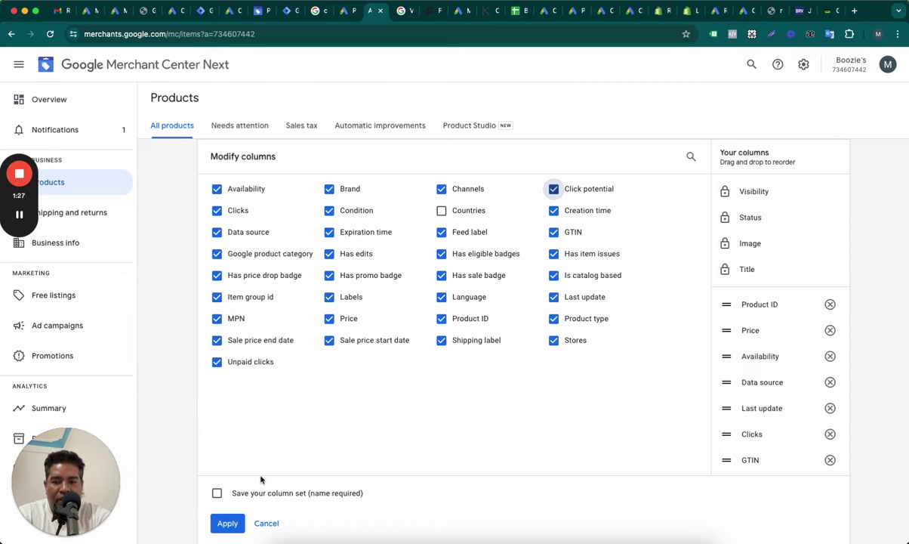
pyautogui.click(230, 524)
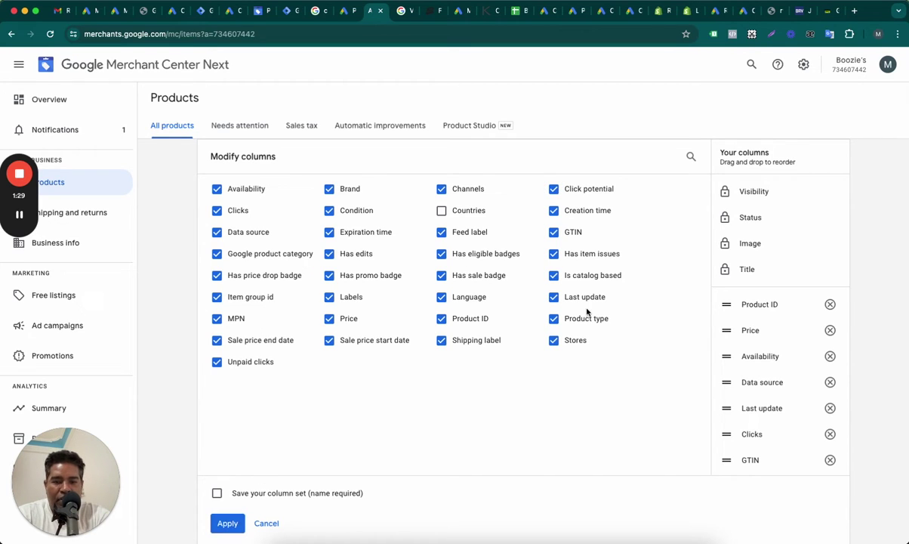
pyautogui.click(229, 526)
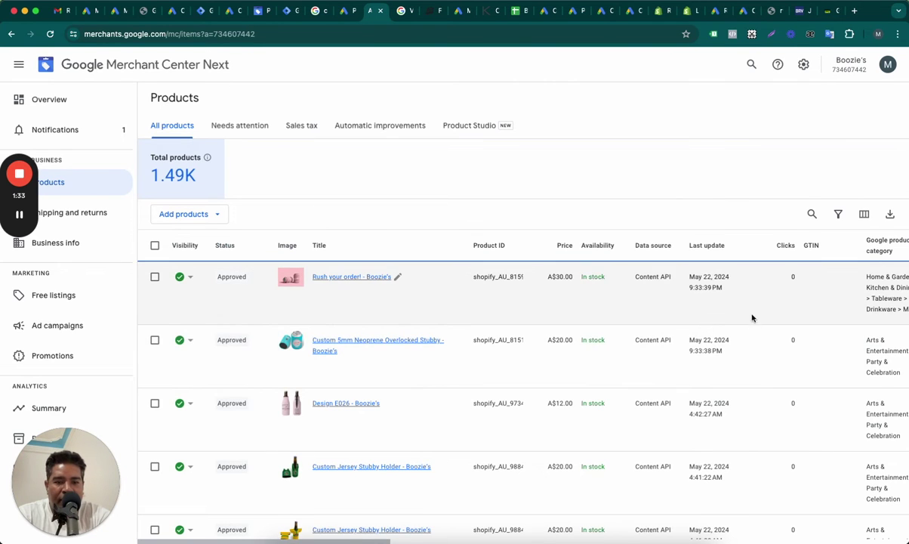
# Step: Drag Click potential higher in the Your columns list of the column chooser
pyautogui.hscroll(10, 770, 350)
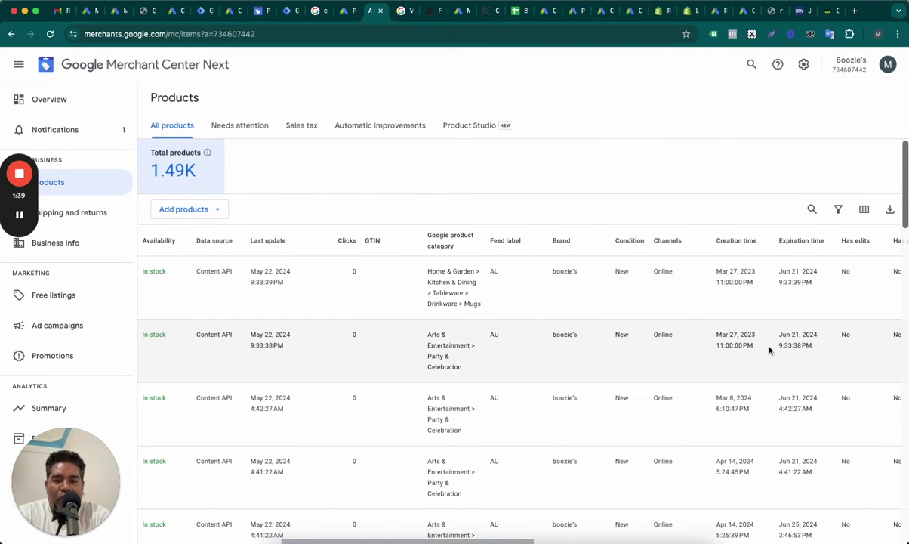
pyautogui.hscroll(10, 769, 349)
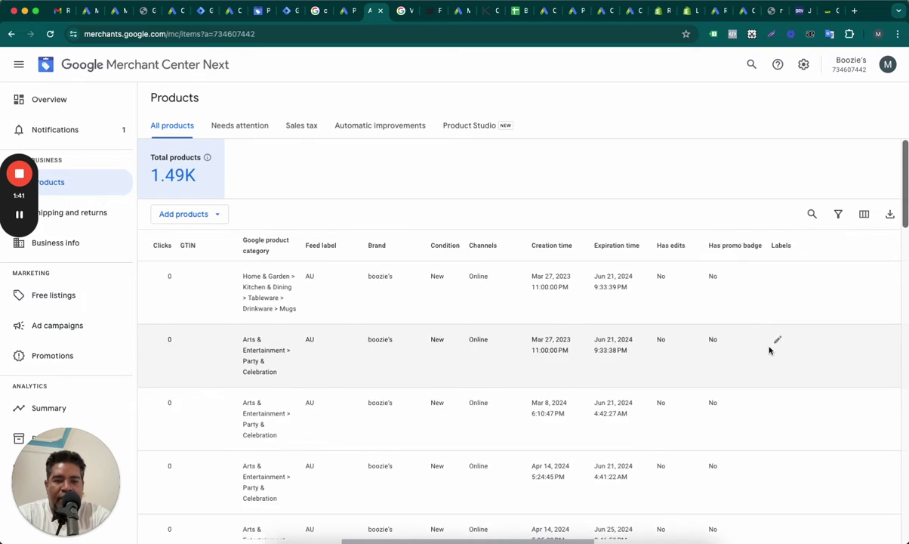
pyautogui.hscroll(-15, 769, 349)
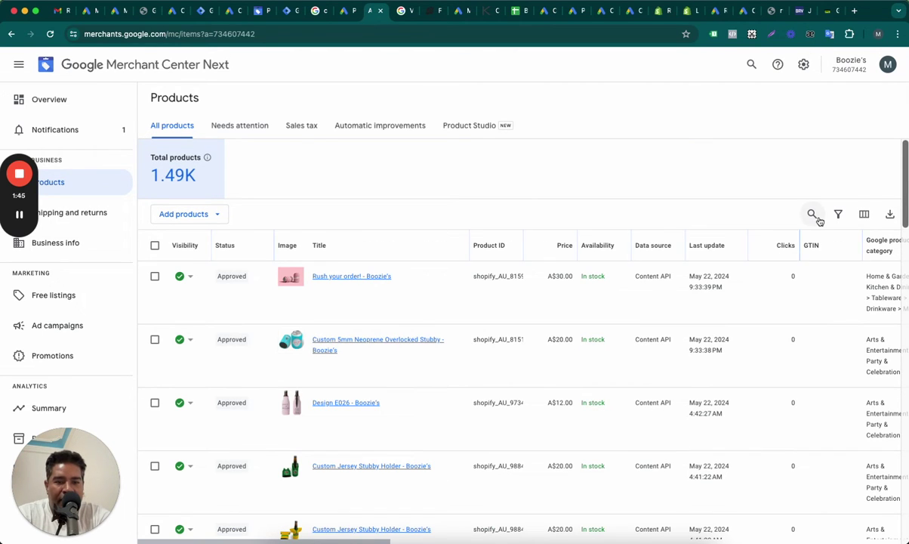
pyautogui.click(864, 216)
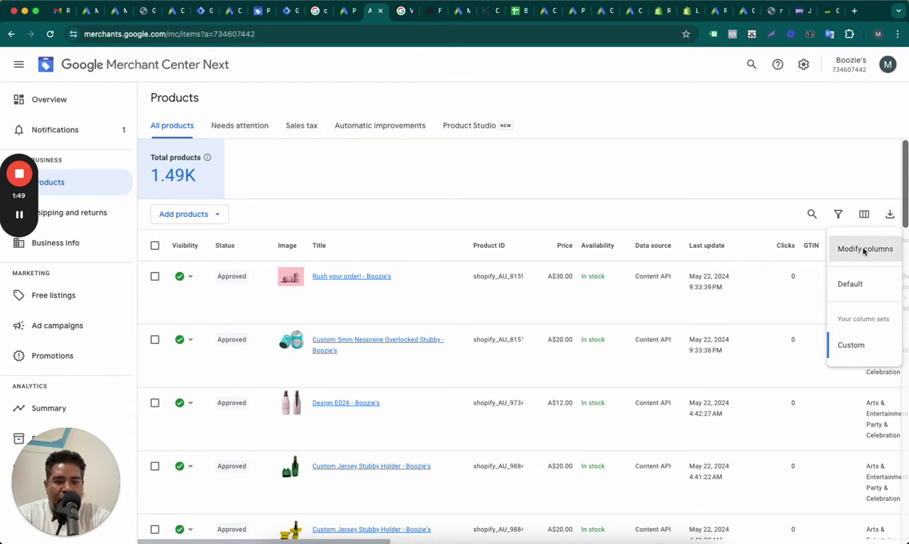
pyautogui.click(861, 249)
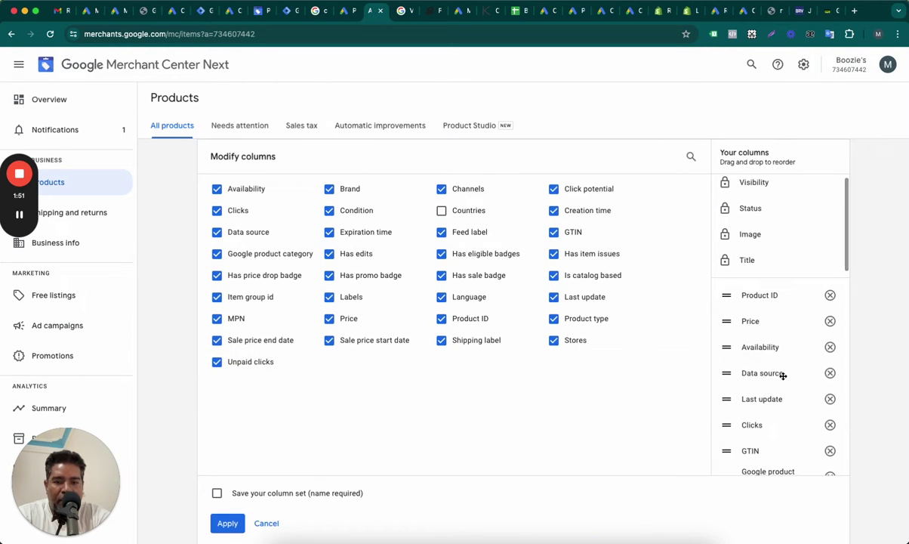
pyautogui.scroll(-10, 783, 376)
pyautogui.moveTo(755, 457); pyautogui.dragTo(747, 186)
pyautogui.scroll(5, 747, 186)
pyautogui.moveTo(751, 451); pyautogui.dragTo(748, 205)
# Step: Place Click potential directly between Clicks and GTIN and apply the new order
pyautogui.scroll(3, 748, 205)
pyautogui.moveTo(753, 310); pyautogui.dragTo(746, 179)
pyautogui.scroll(2, 748, 179)
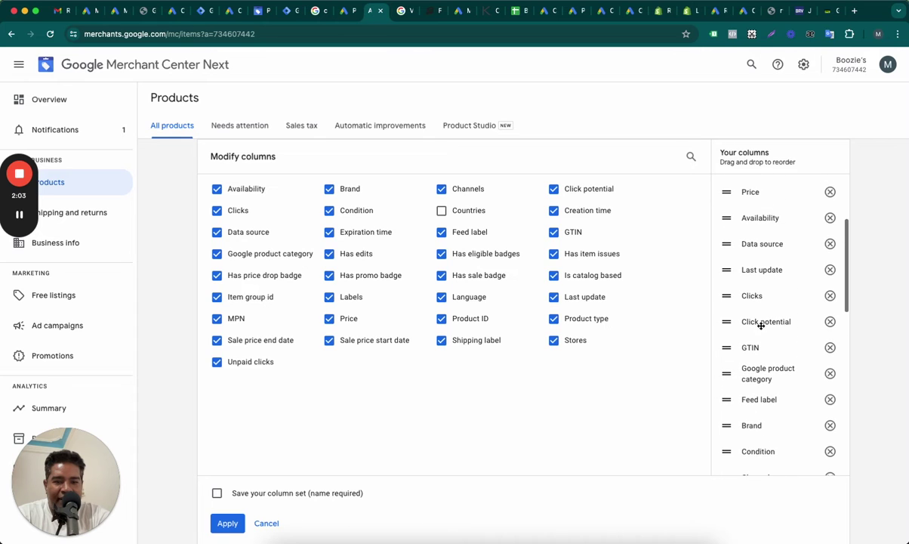
pyautogui.moveTo(753, 321)
pyautogui.mouseDown()
pyautogui.moveTo(761, 223)
pyautogui.moveTo(746, 317)
pyautogui.mouseUp()
pyautogui.click(227, 523)
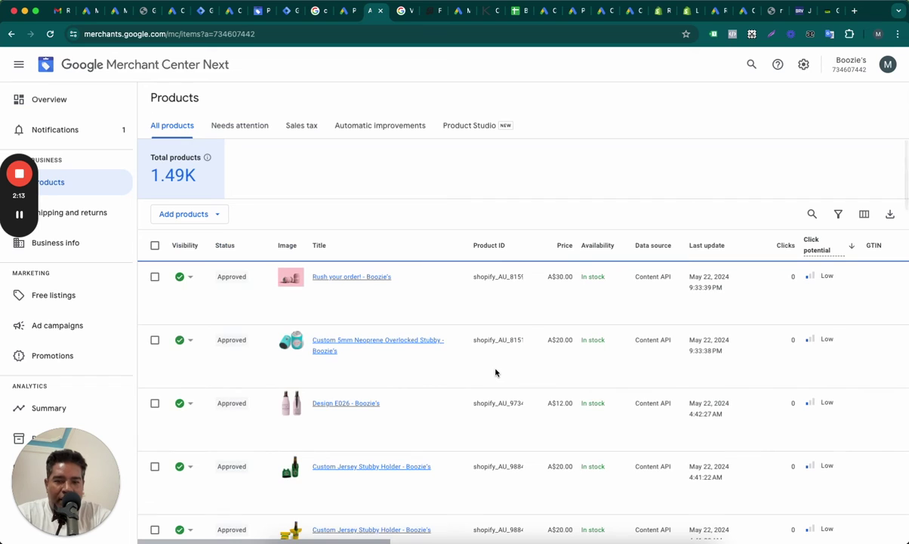
# Step: Sort products by Click potential, scan the Low-rated rows and check the column's info card
pyautogui.click(843, 243)
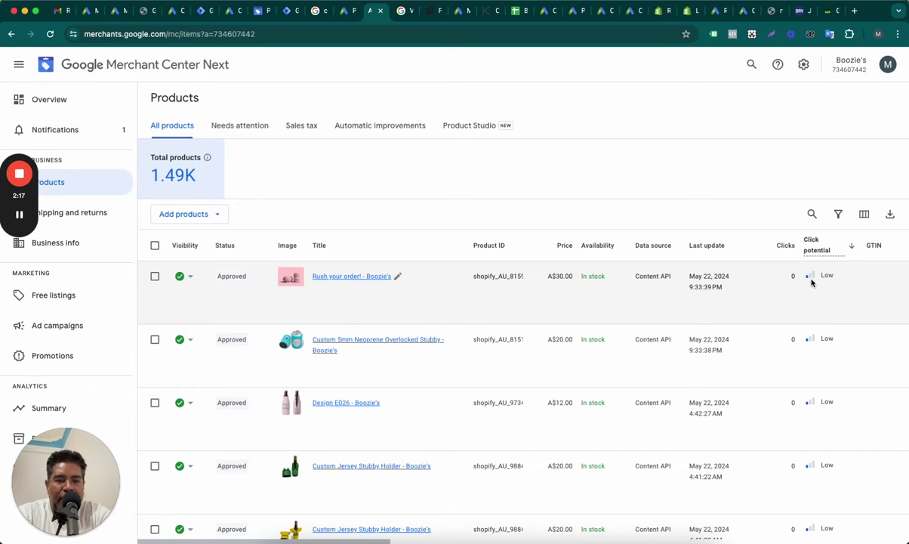
pyautogui.scroll(-15, 804, 422)
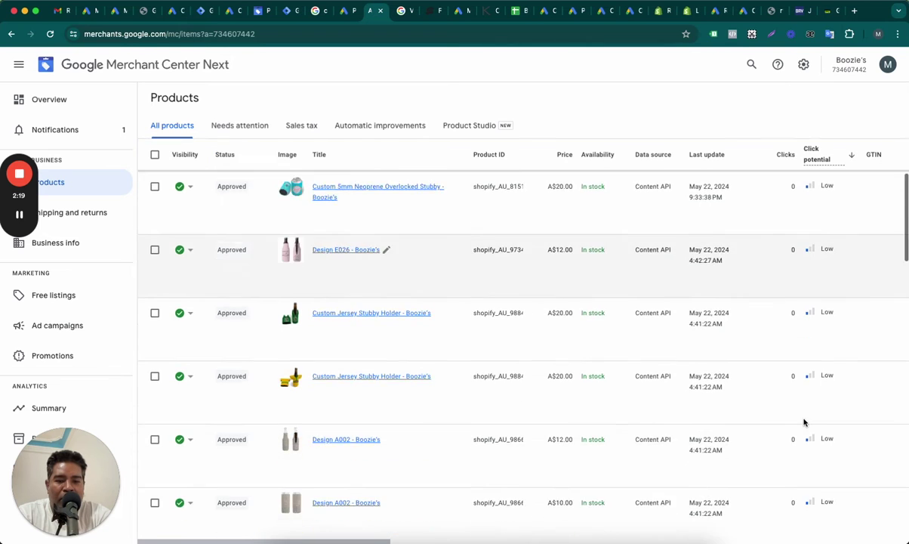
pyautogui.scroll(15, 804, 422)
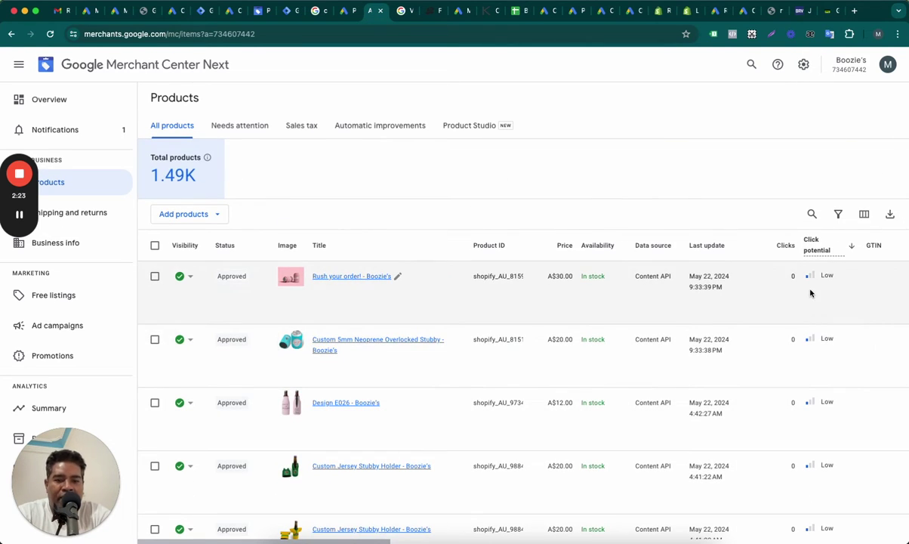
pyautogui.moveTo(814, 249)
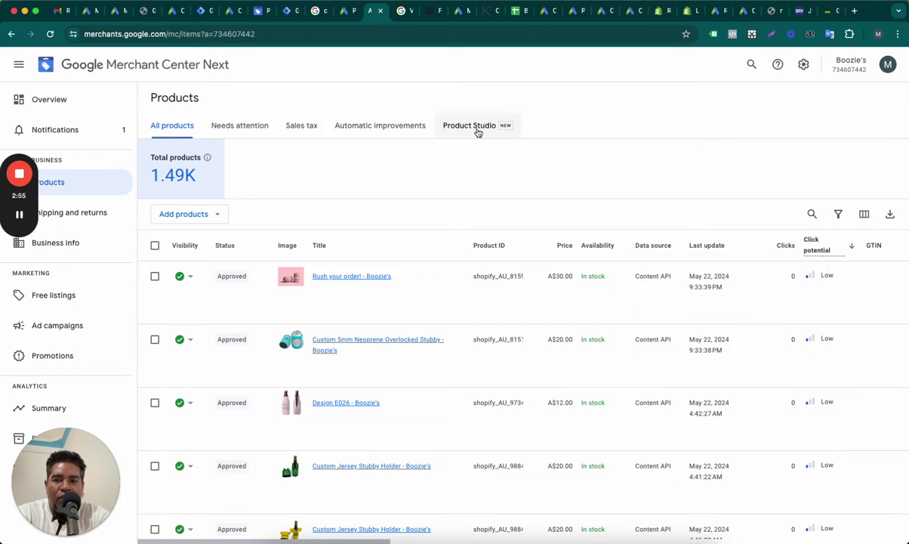
# Step: In the help article, highlight the first sentence defining click potential
pyautogui.click(398, 12)
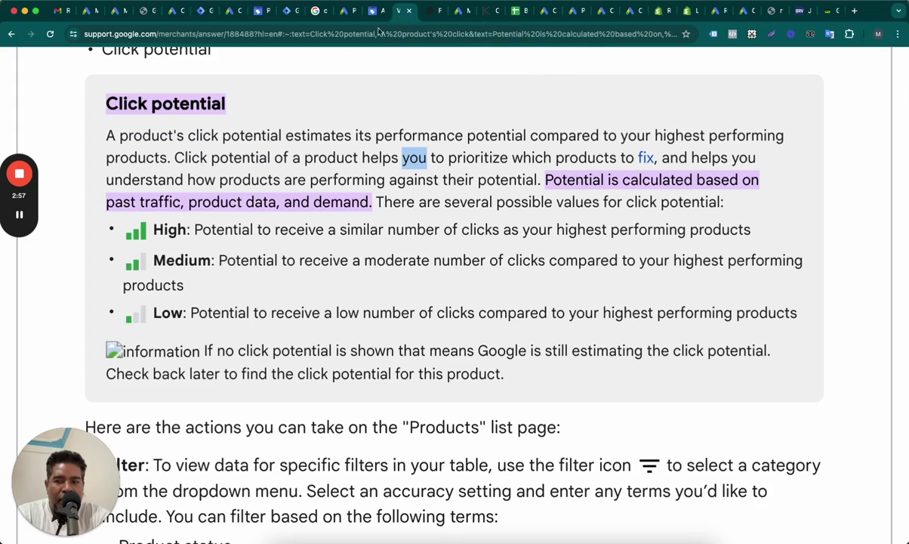
pyautogui.scroll(10, 249, 181)
pyautogui.scroll(6, 249, 182)
pyautogui.scroll(-12, 249, 182)
pyautogui.scroll(-3, 250, 185)
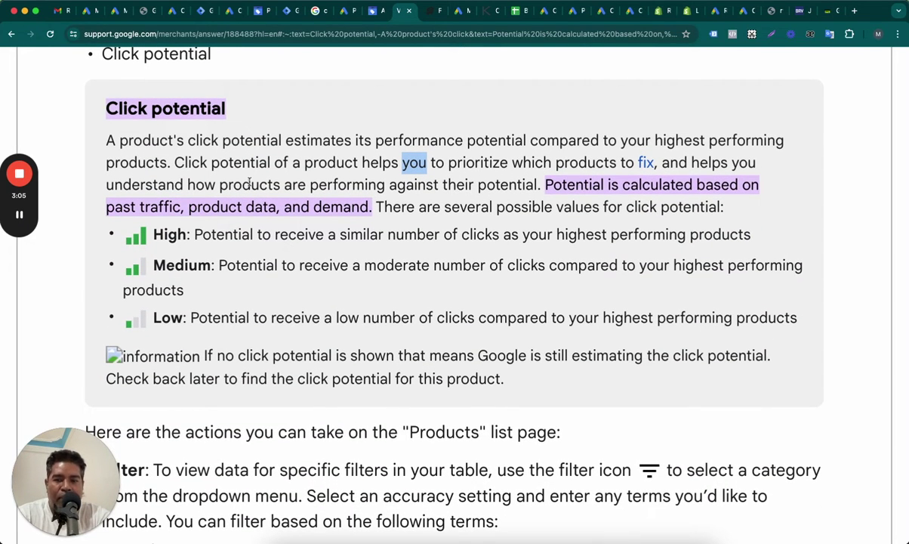
pyautogui.doubleClick(200, 140)
pyautogui.click(142, 141)
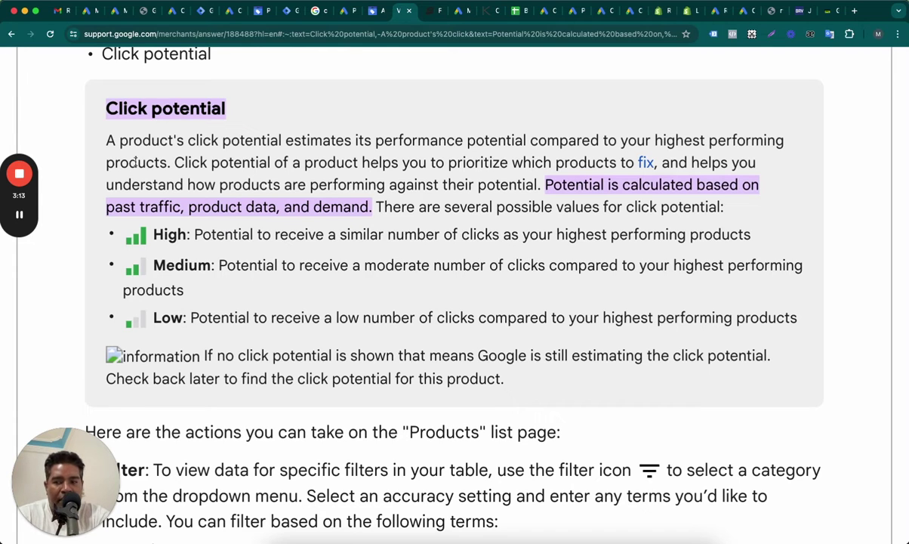
pyautogui.moveTo(170, 162); pyautogui.dragTo(105, 141)
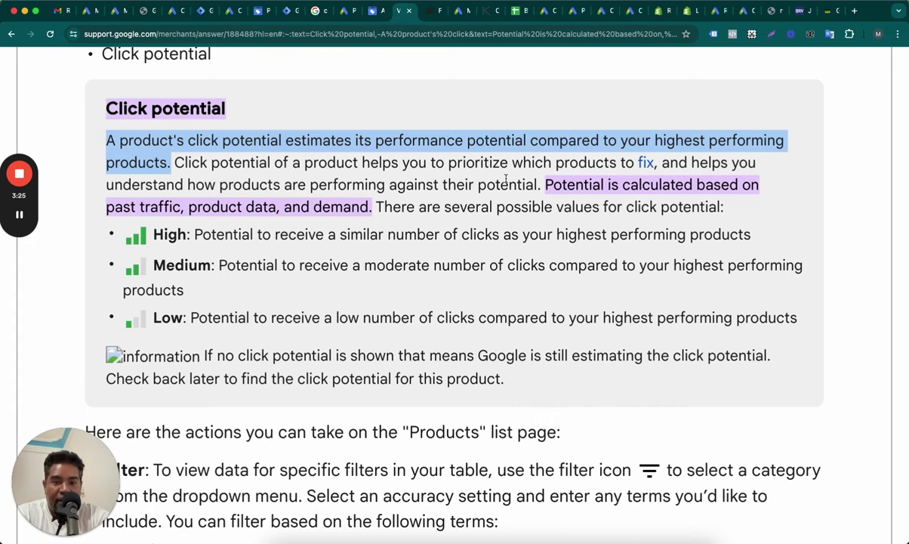
pyautogui.click(546, 185)
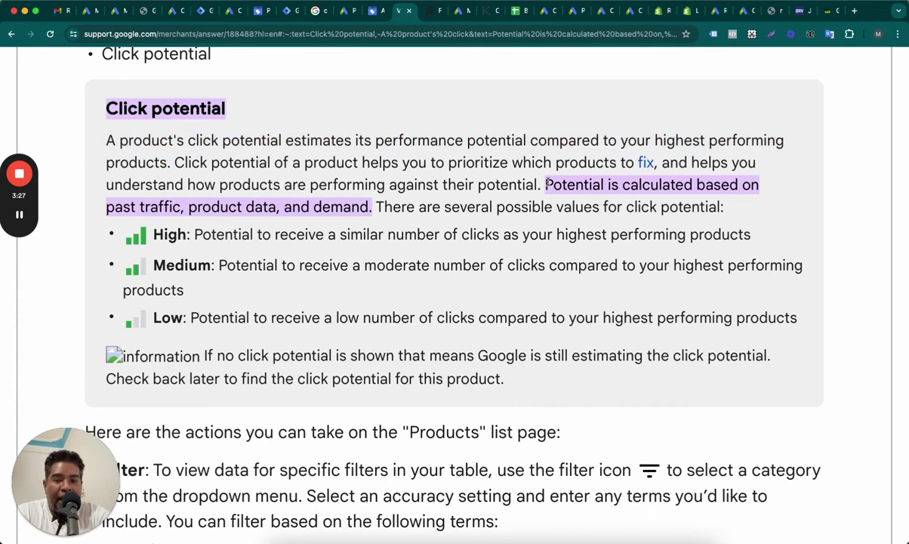
# Step: Highlight how click potential uses product data and demand, then return to Merchant Center
pyautogui.moveTo(546, 184); pyautogui.dragTo(373, 207)
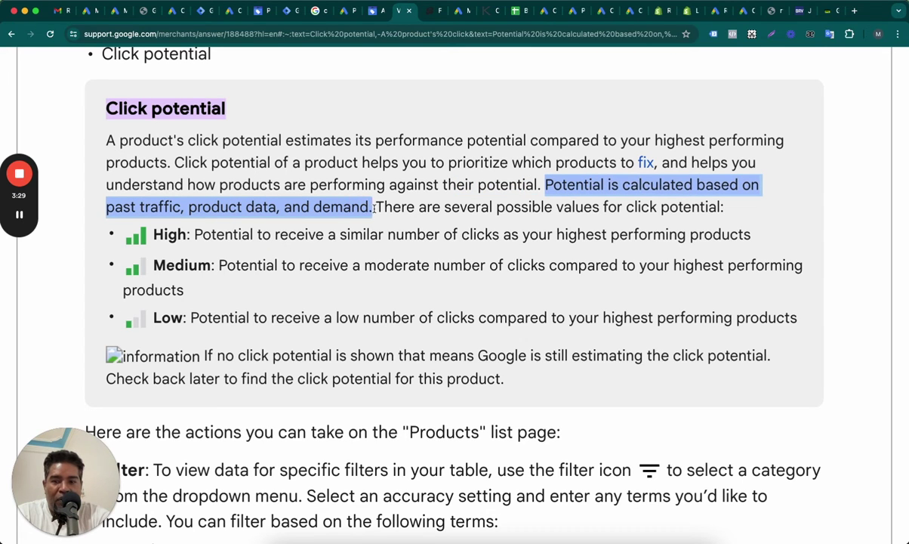
pyautogui.tripleClick(131, 207)
pyautogui.click(110, 208)
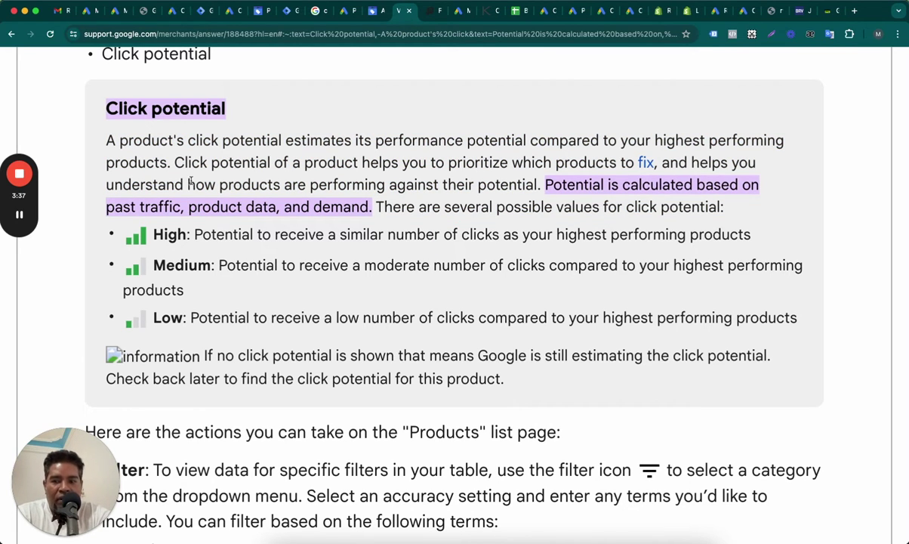
pyautogui.doubleClick(190, 207)
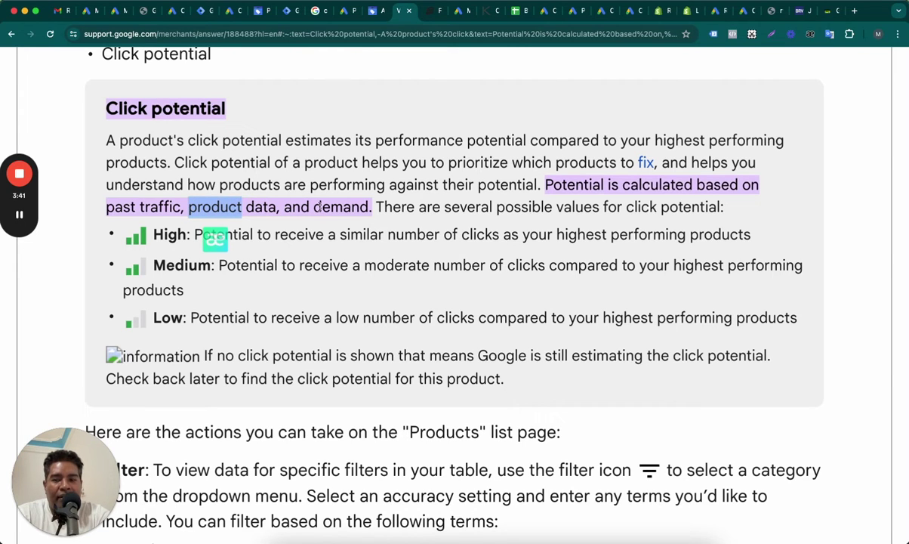
pyautogui.doubleClick(327, 206)
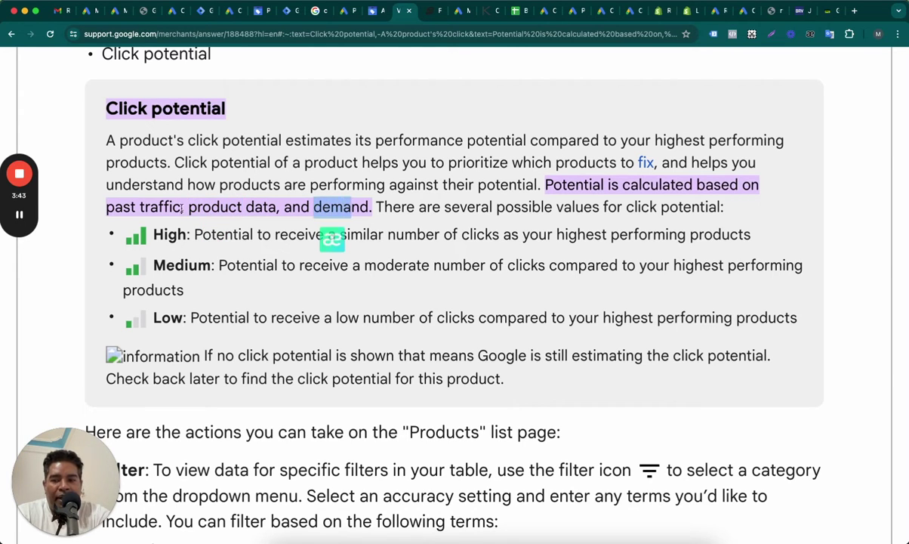
pyautogui.moveTo(186, 207); pyautogui.dragTo(368, 206)
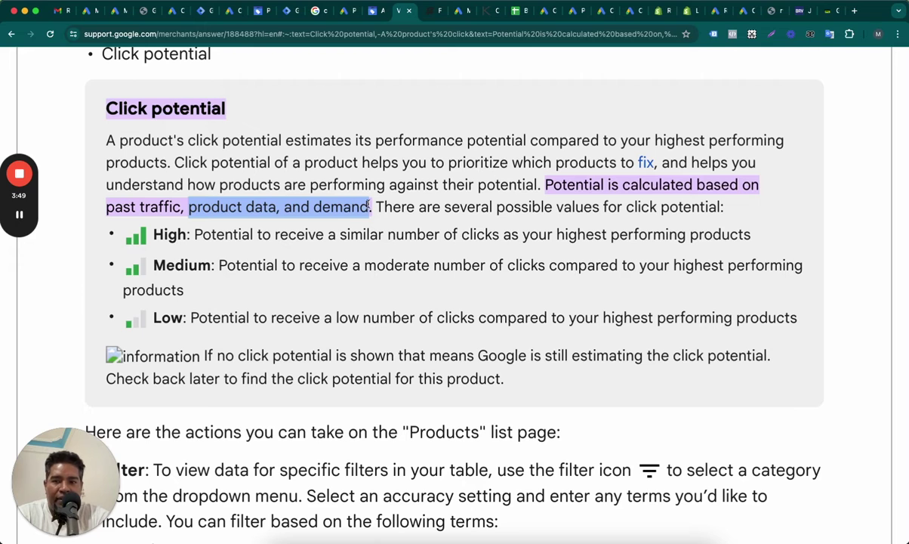
pyautogui.click(372, 12)
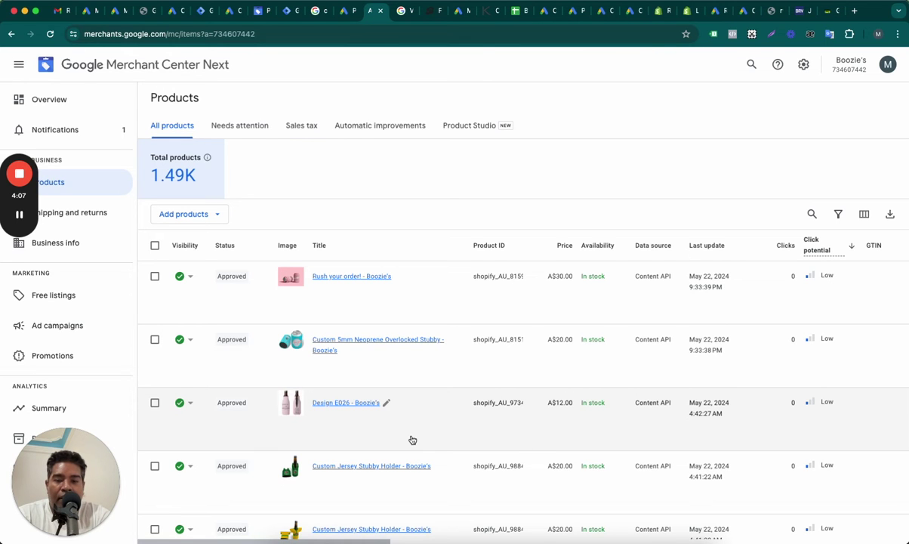
pyautogui.scroll(-5, 413, 440)
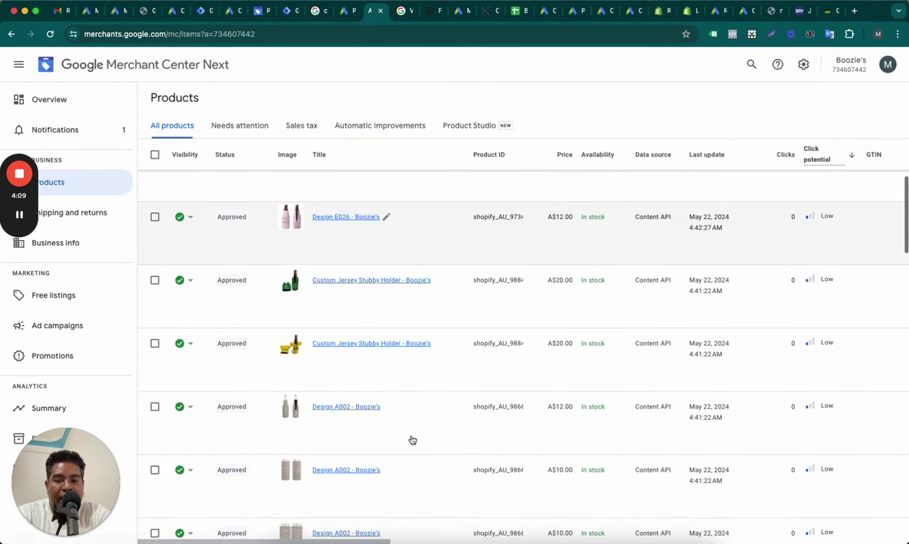
pyautogui.scroll(-1, 411, 437)
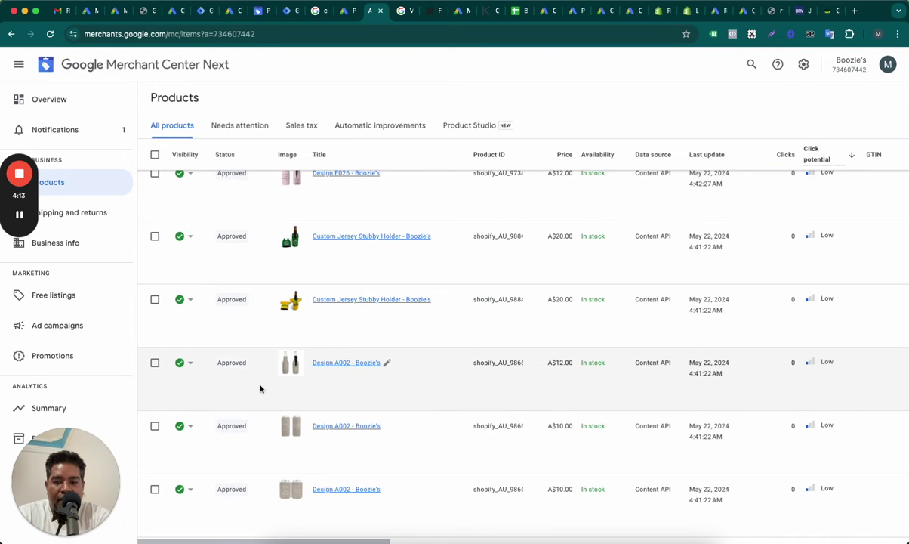
pyautogui.scroll(5, 259, 388)
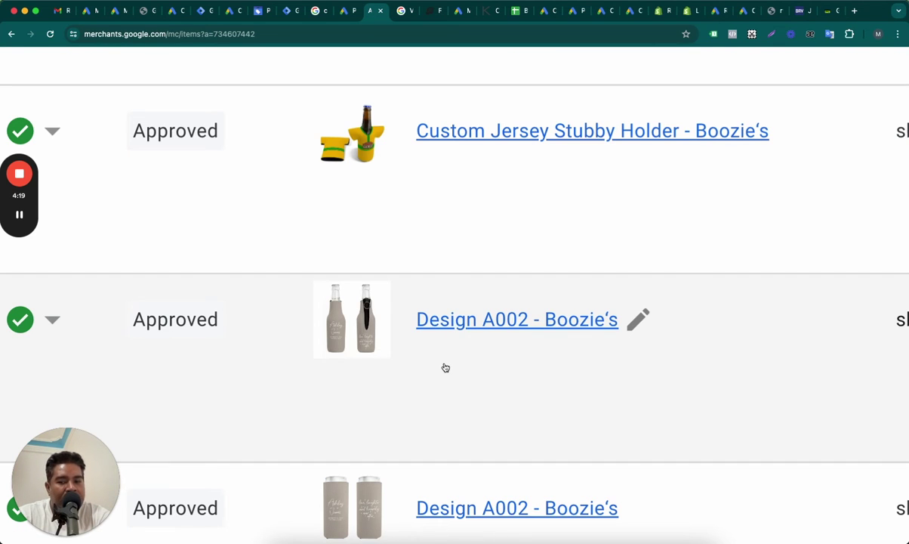
pyautogui.scroll(-5, 445, 367)
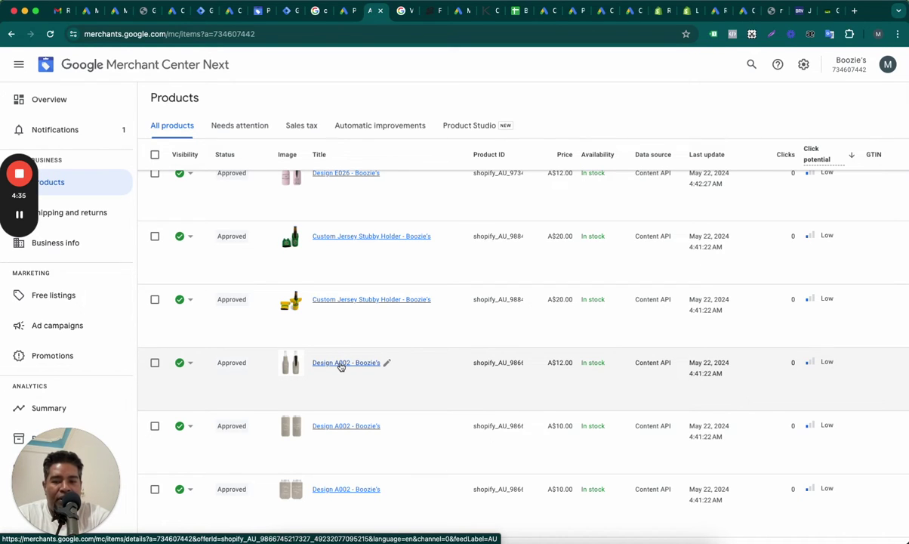
# Step: Open Design A002 - Boozie's details and check its google_product_category value in Additional details
pyautogui.click(341, 364)
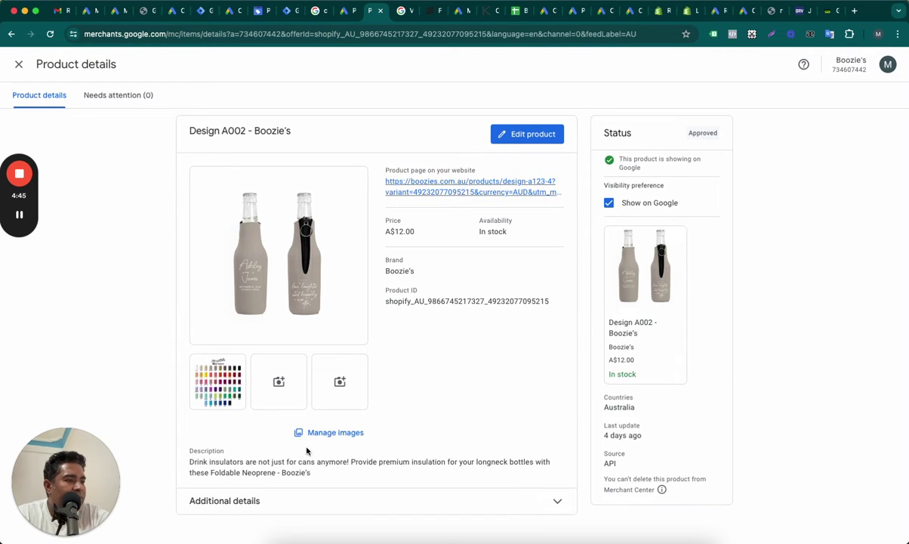
pyautogui.click(264, 501)
pyautogui.scroll(-2, 442, 429)
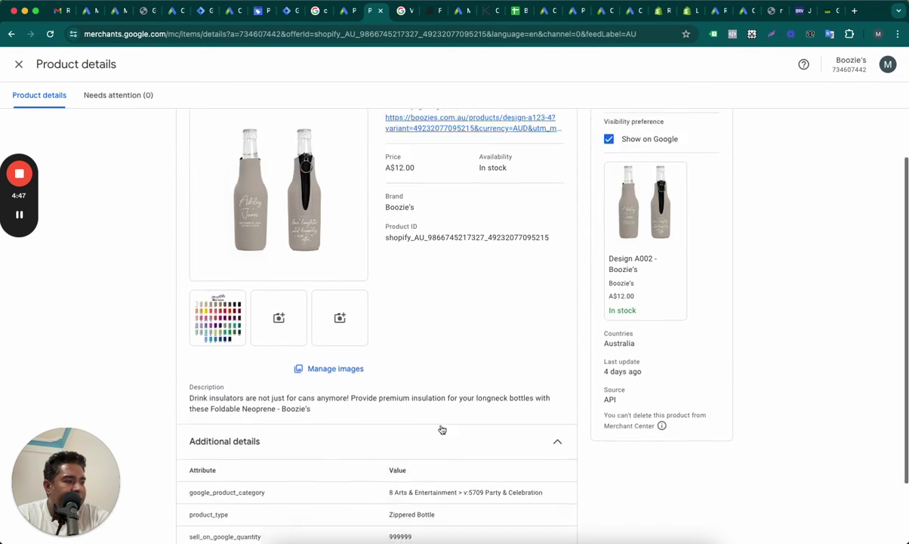
pyautogui.scroll(-1, 443, 429)
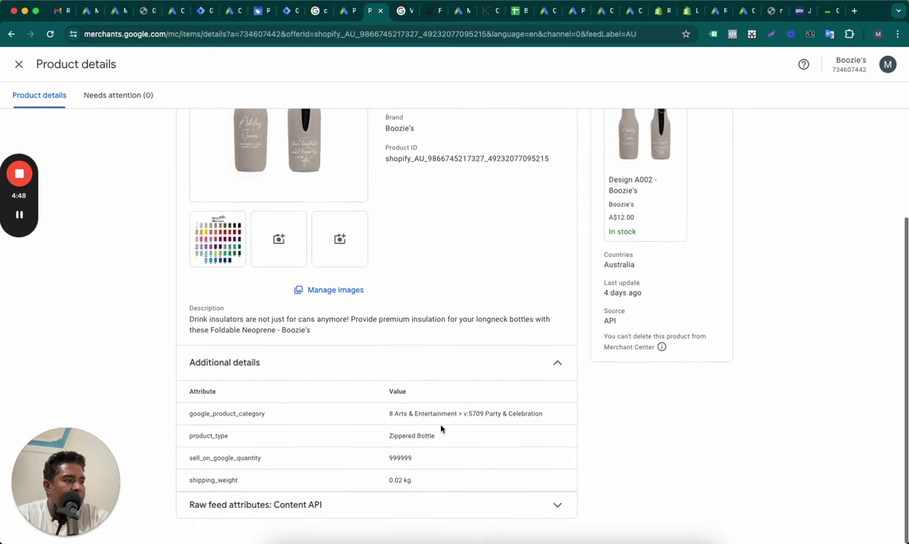
pyautogui.doubleClick(205, 414)
pyautogui.click(384, 418)
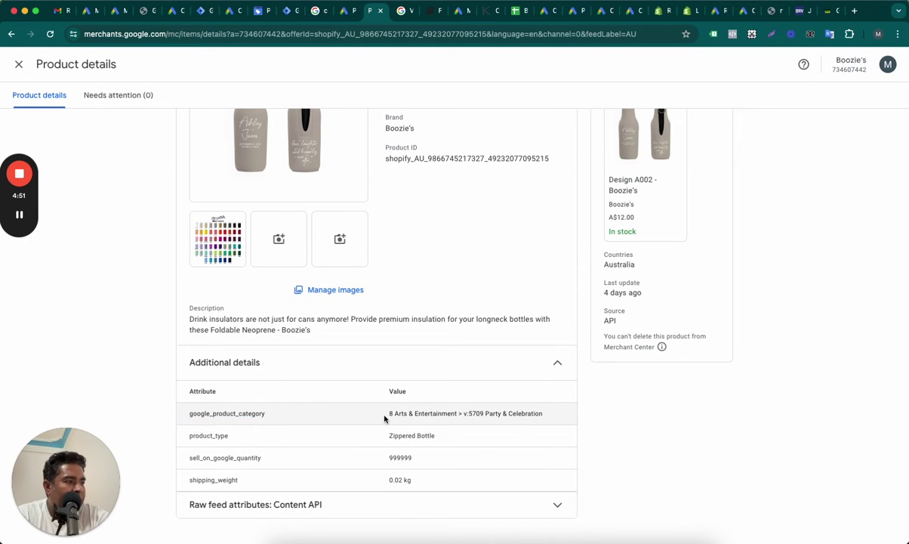
pyautogui.moveTo(389, 415); pyautogui.dragTo(551, 417)
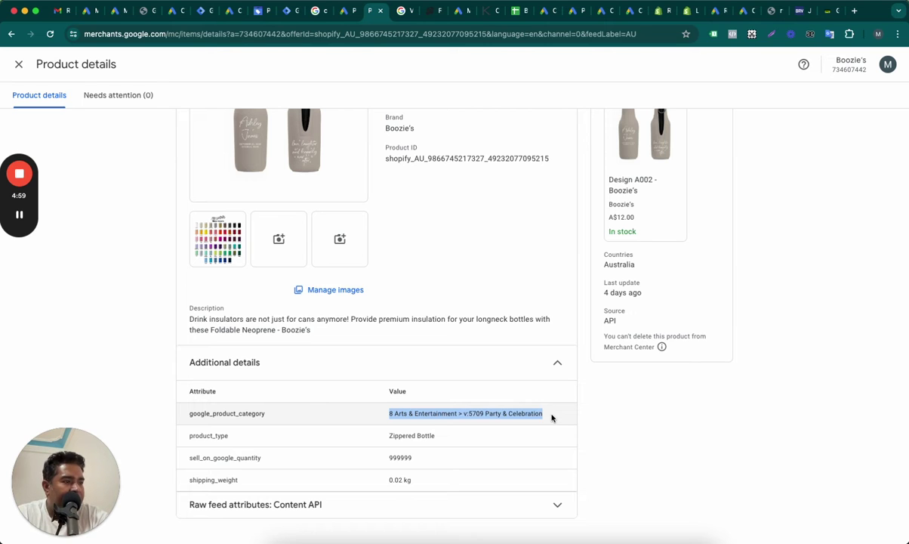
# Step: Expand Raw feed attributes: Content API and scroll through the raw attributes
pyautogui.click(557, 506)
pyautogui.scroll(-3, 480, 448)
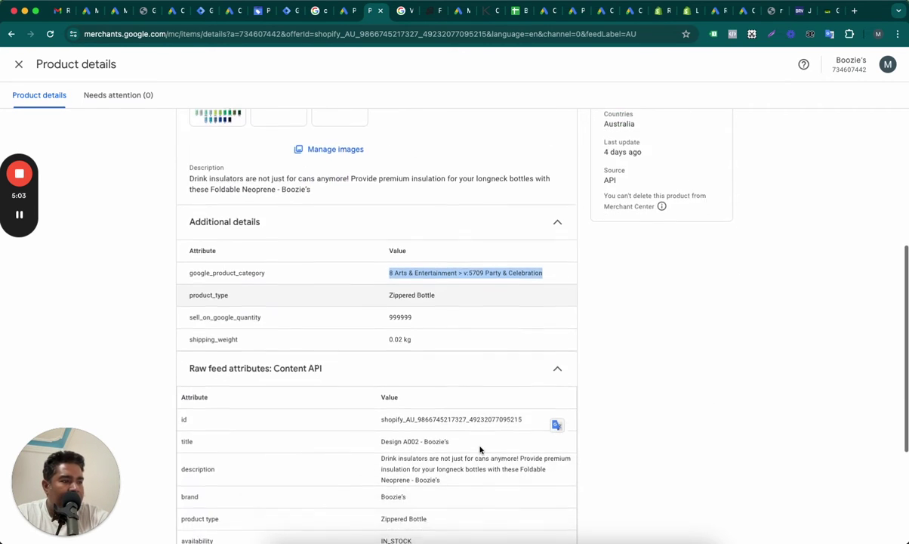
pyautogui.scroll(-5, 480, 448)
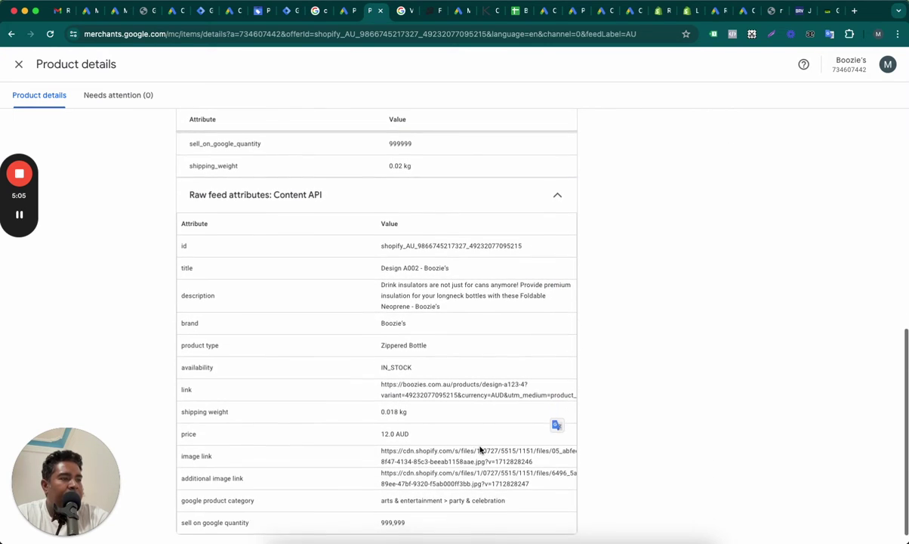
pyautogui.scroll(-1, 480, 449)
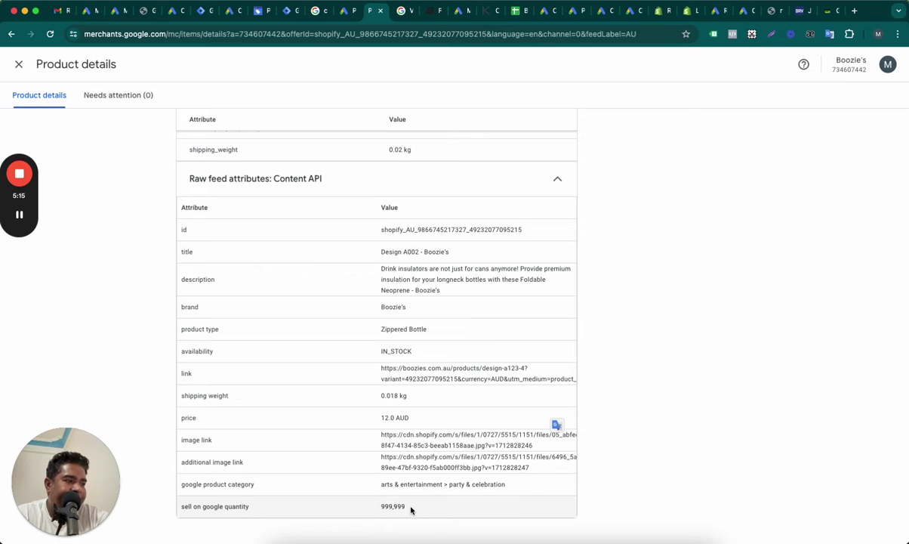
pyautogui.scroll(1, 429, 480)
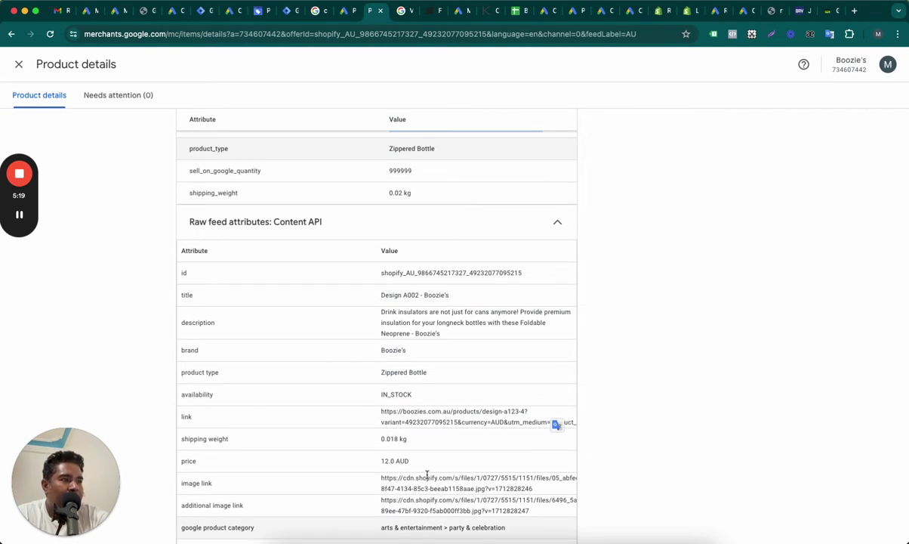
pyautogui.scroll(1, 426, 474)
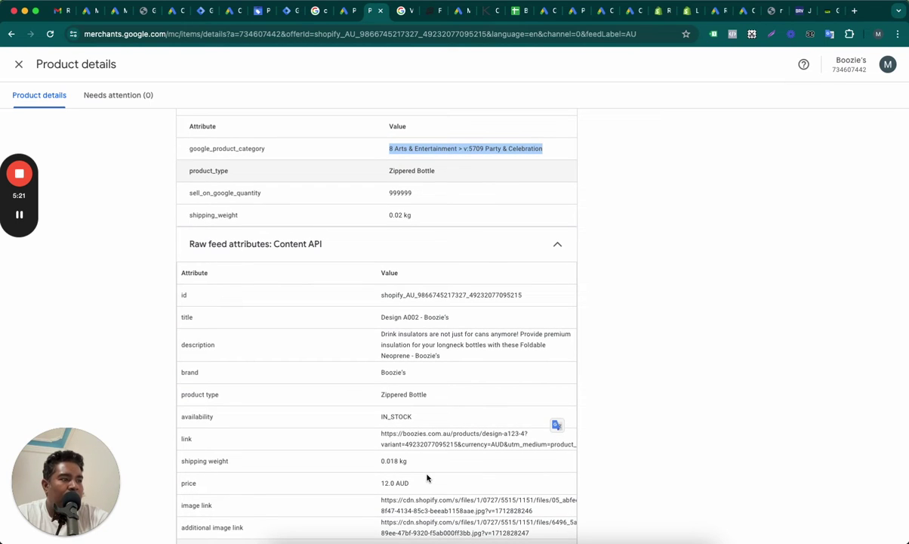
pyautogui.scroll(5, 426, 477)
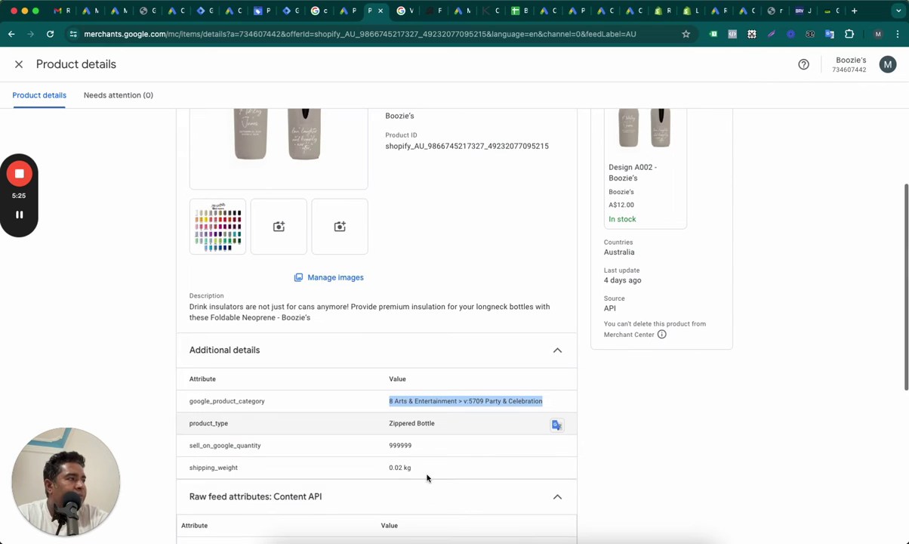
pyautogui.scroll(3, 426, 477)
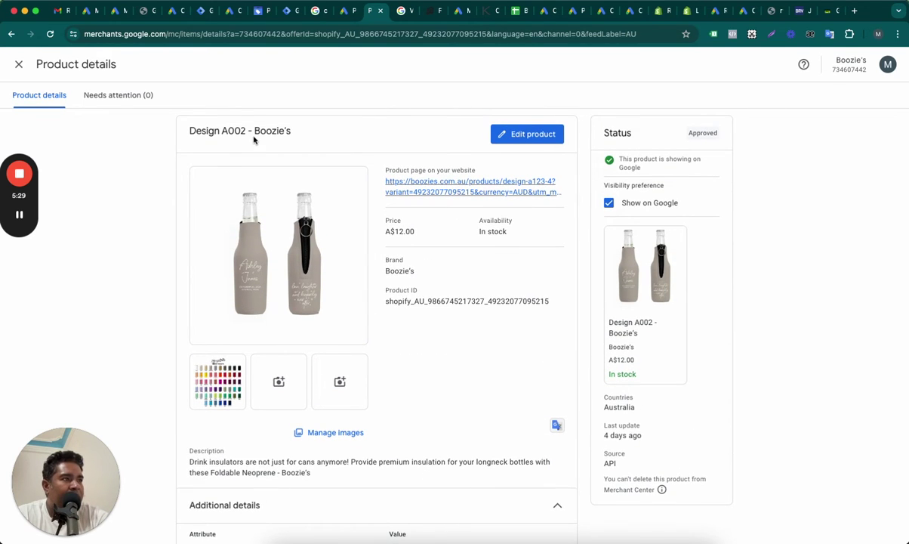
pyautogui.scroll(-1, 450, 429)
pyautogui.scroll(-5, 450, 429)
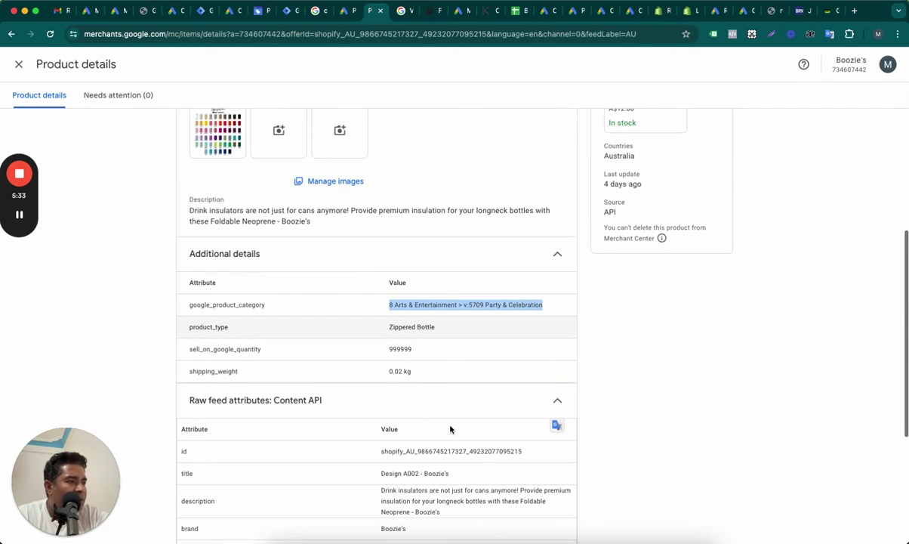
pyautogui.scroll(-4, 449, 429)
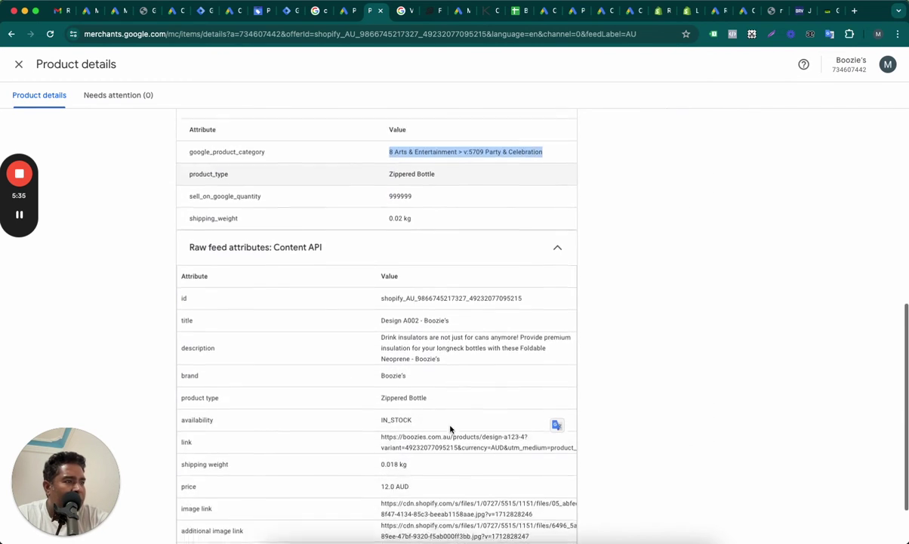
pyautogui.scroll(-1, 450, 429)
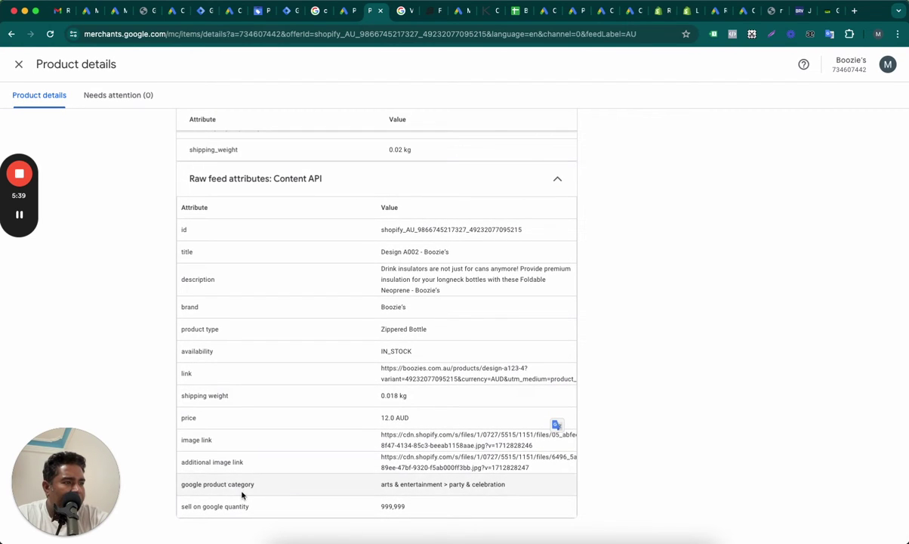
pyautogui.scroll(15, 336, 369)
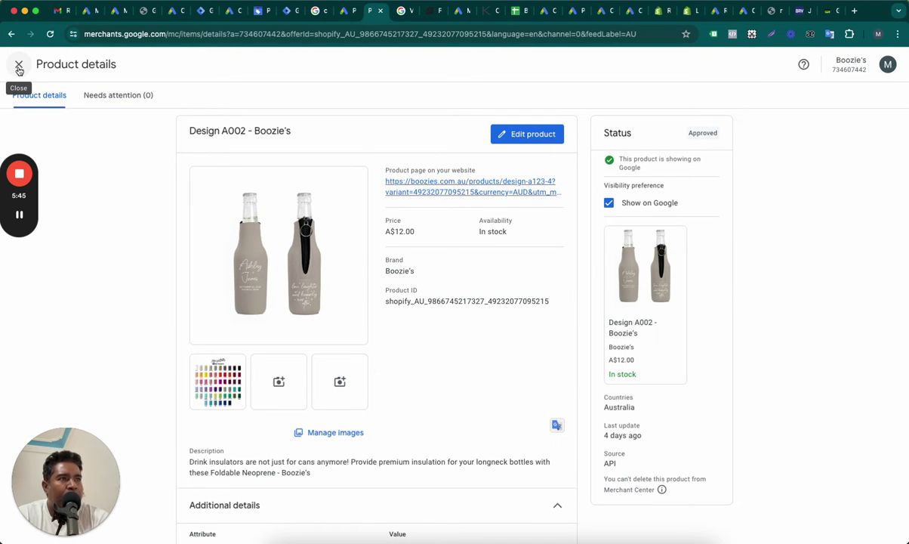
# Step: Close and reopen Design A002 - Boozie's details, then open its boozies.com.au product page
pyautogui.click(19, 67)
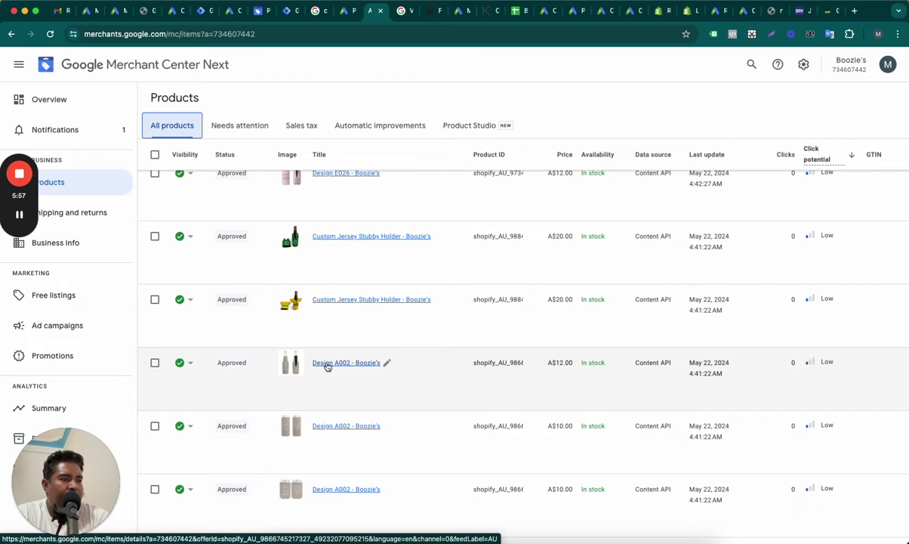
pyautogui.click(327, 364)
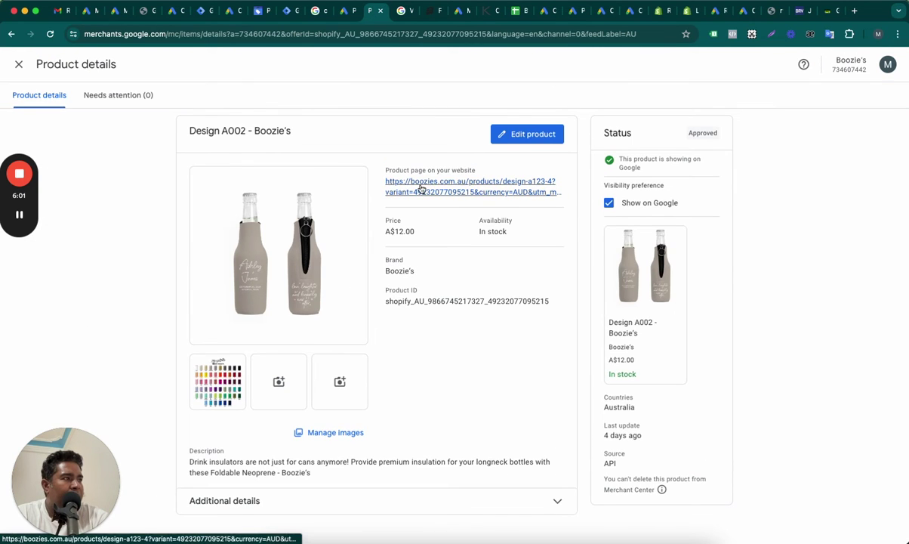
pyautogui.click(420, 185)
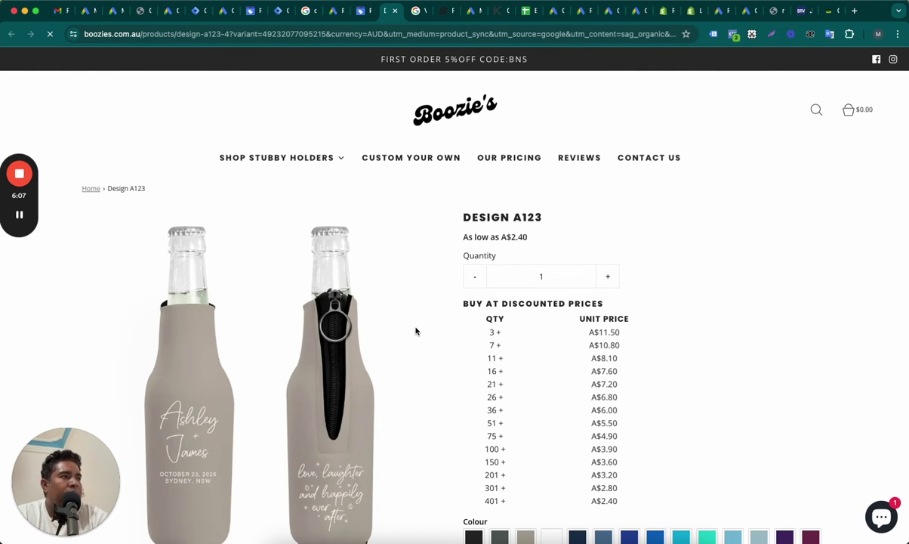
# Step: Scroll the storefront page and select the DESIGN A123 product title
pyautogui.scroll(-3, 409, 359)
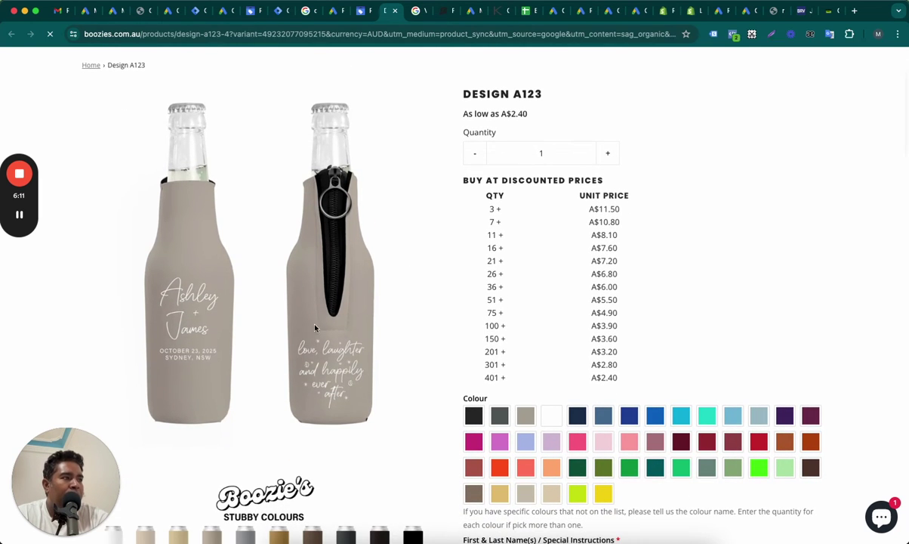
pyautogui.scroll(-1, 408, 345)
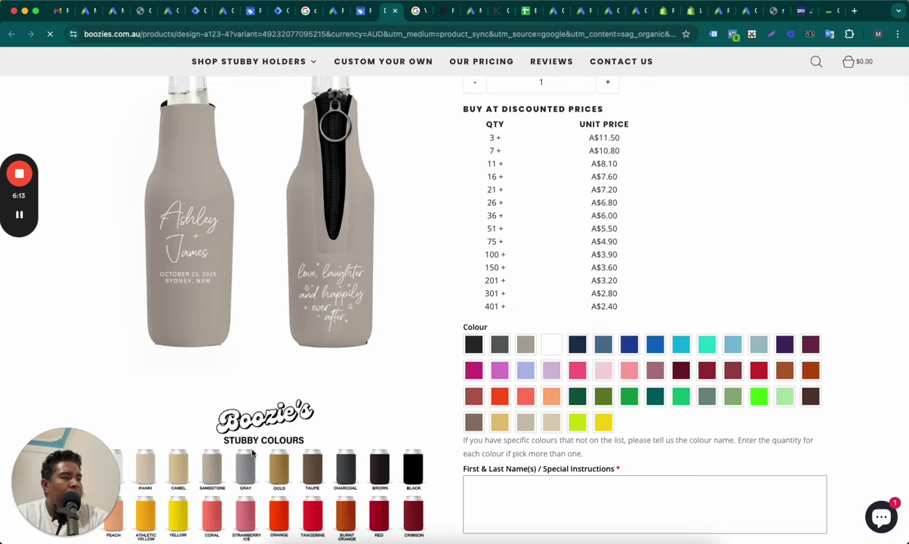
pyautogui.scroll(-2, 249, 426)
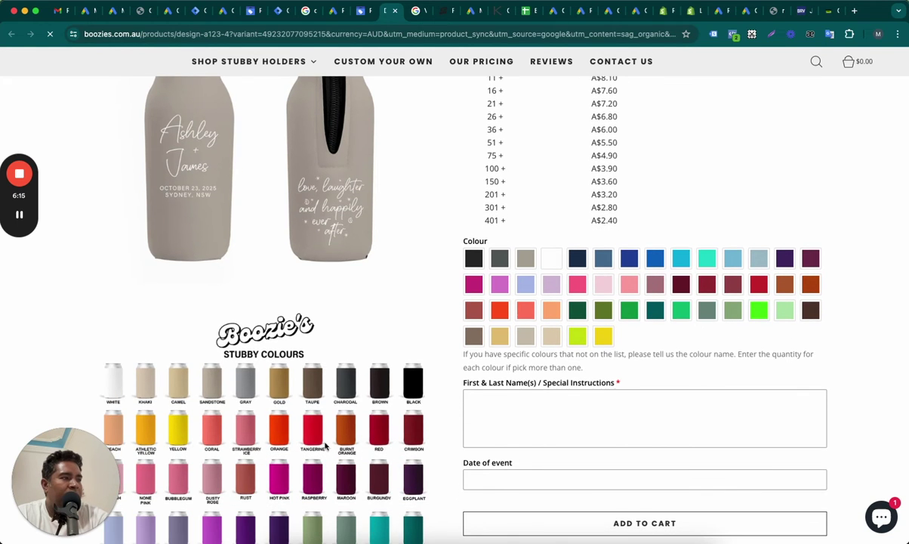
pyautogui.scroll(5, 360, 328)
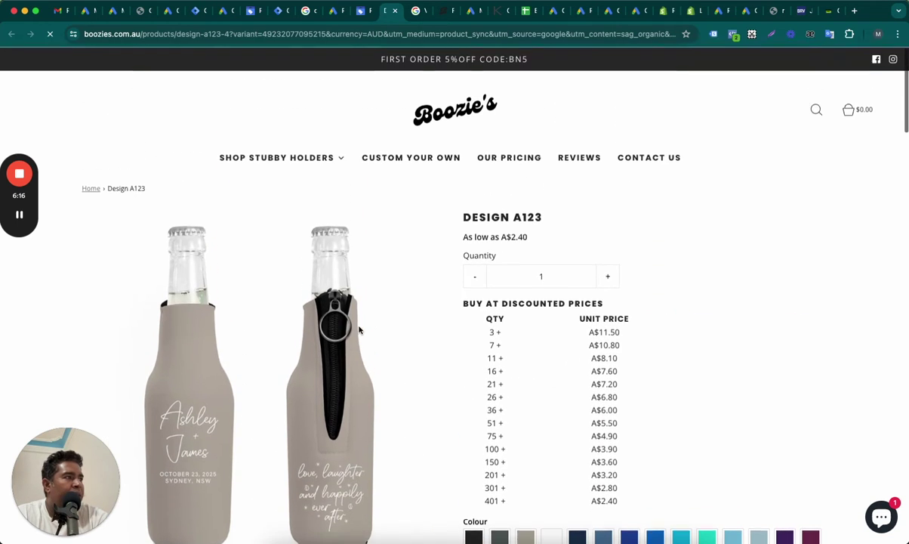
pyautogui.tripleClick(481, 216)
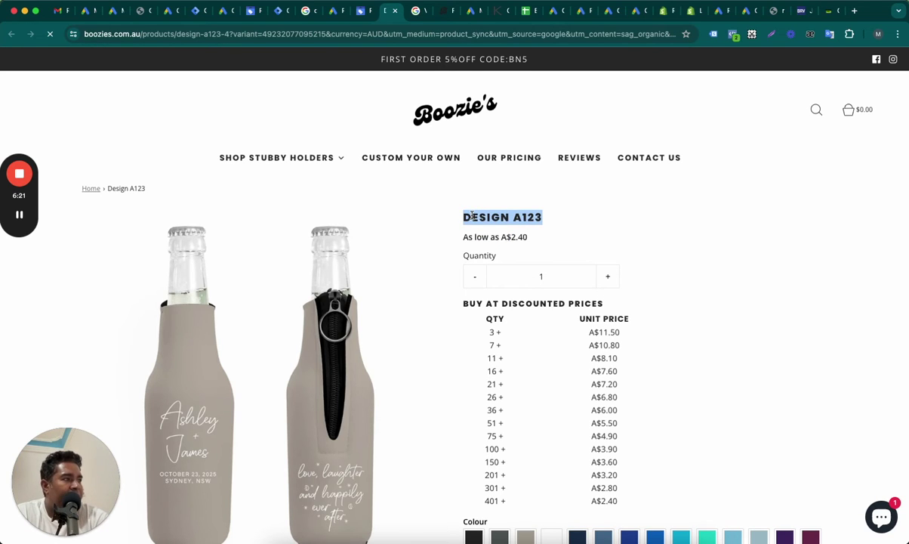
pyautogui.click(470, 215)
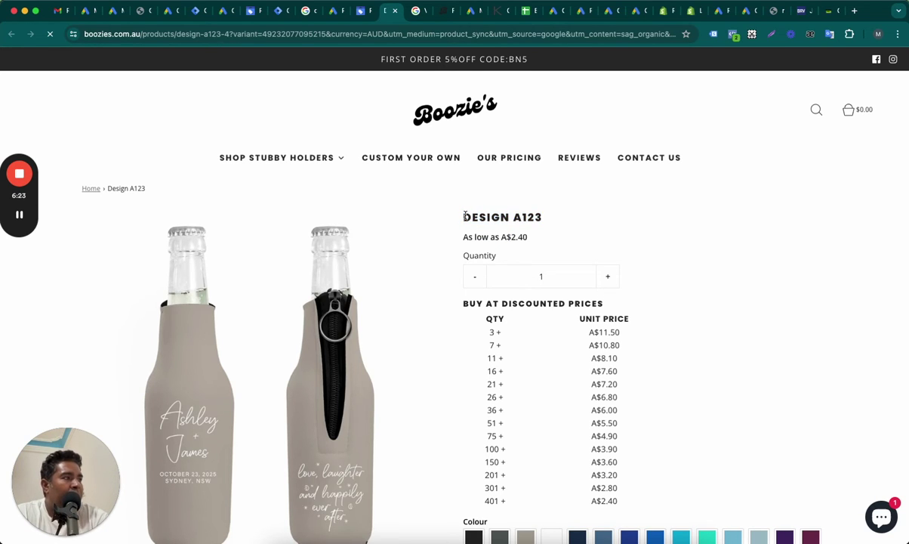
pyautogui.tripleClick(465, 216)
pyautogui.click(465, 216)
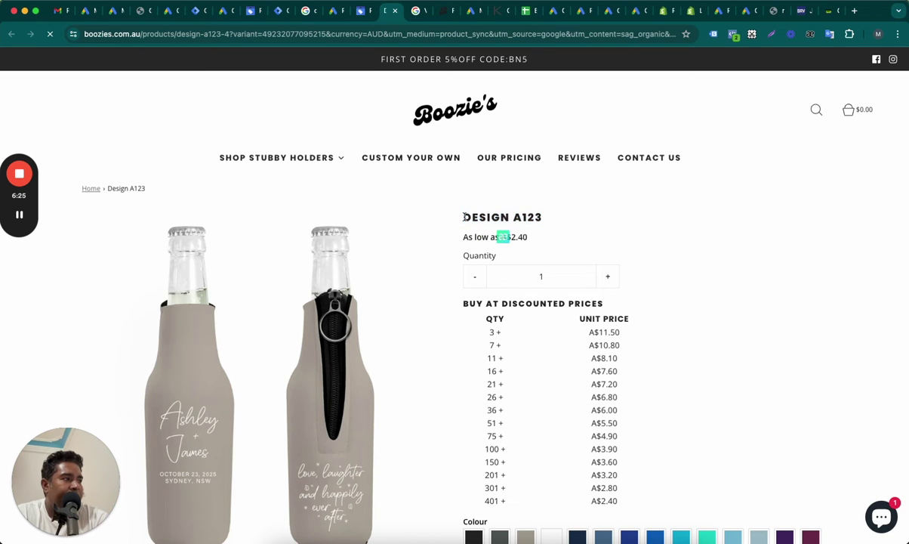
# Step: Highlight 'Drink insulators' in the description and the DESIGN A123 title, then return to Merchant Center
pyautogui.scroll(-10, 462, 329)
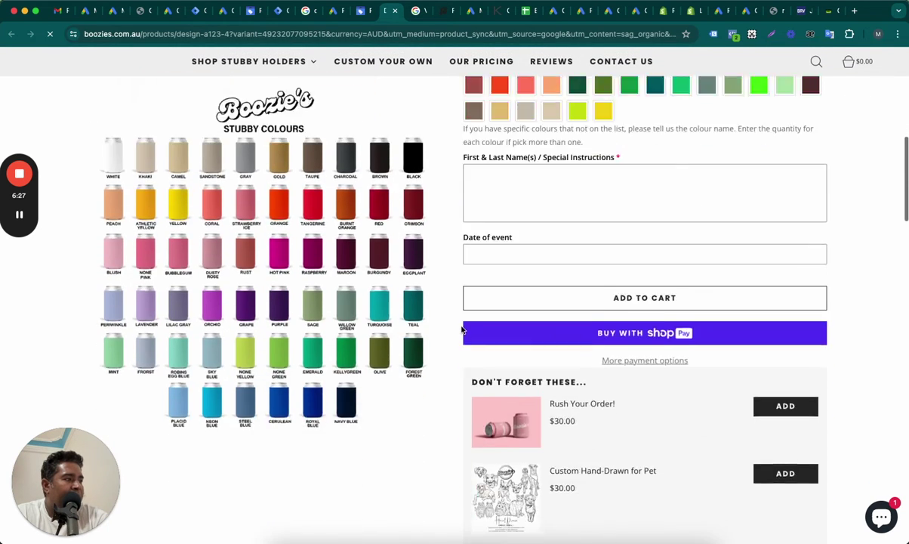
pyautogui.scroll(-5, 462, 327)
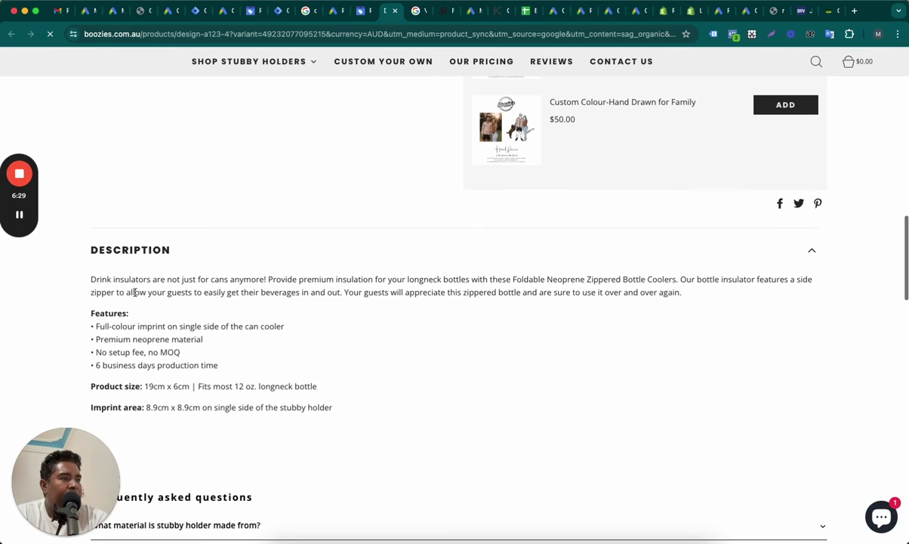
pyautogui.moveTo(90, 279); pyautogui.dragTo(266, 278)
pyautogui.moveTo(87, 282); pyautogui.dragTo(153, 281)
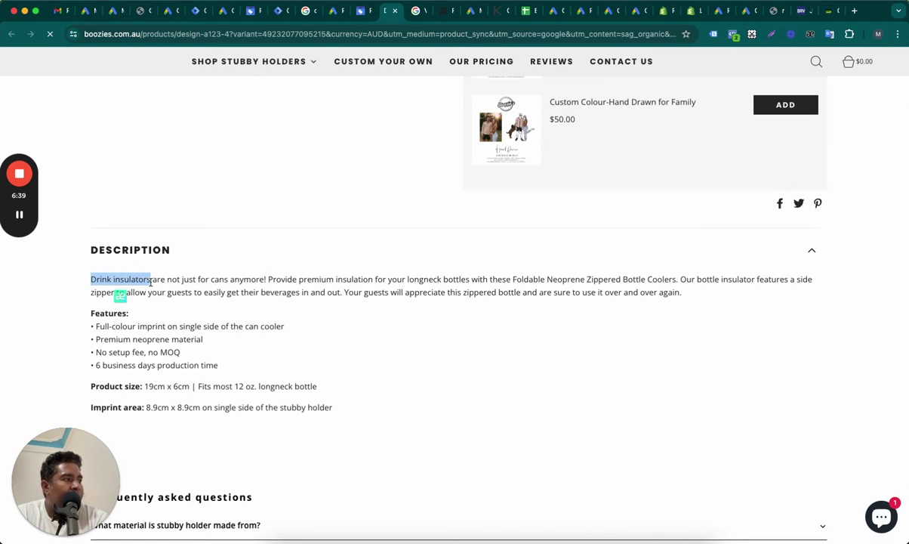
pyautogui.scroll(15, 233, 275)
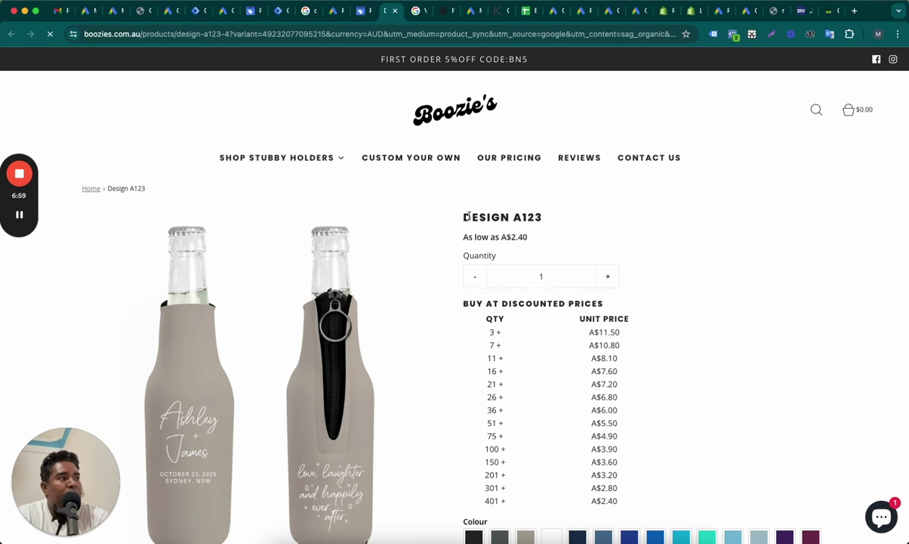
pyautogui.moveTo(463, 219); pyautogui.dragTo(542, 223)
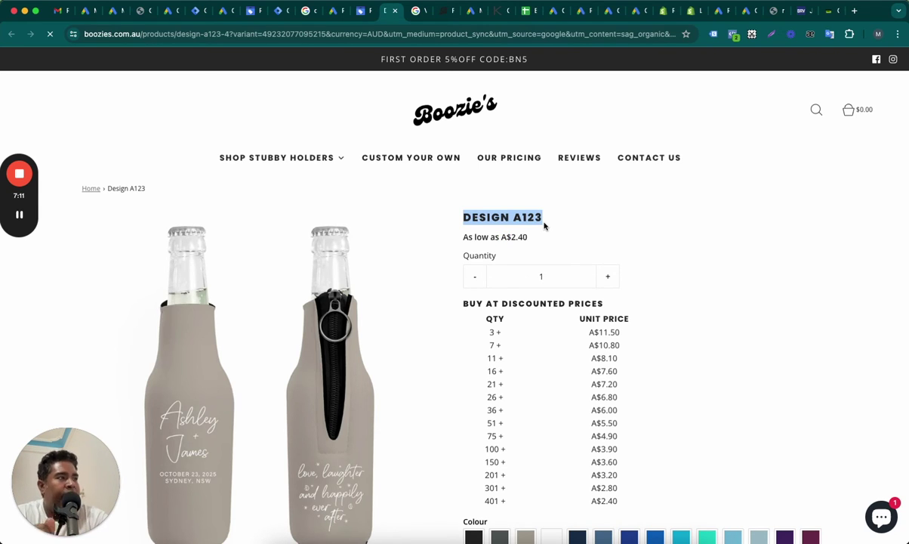
pyautogui.doubleClick(465, 217)
pyautogui.click(506, 213)
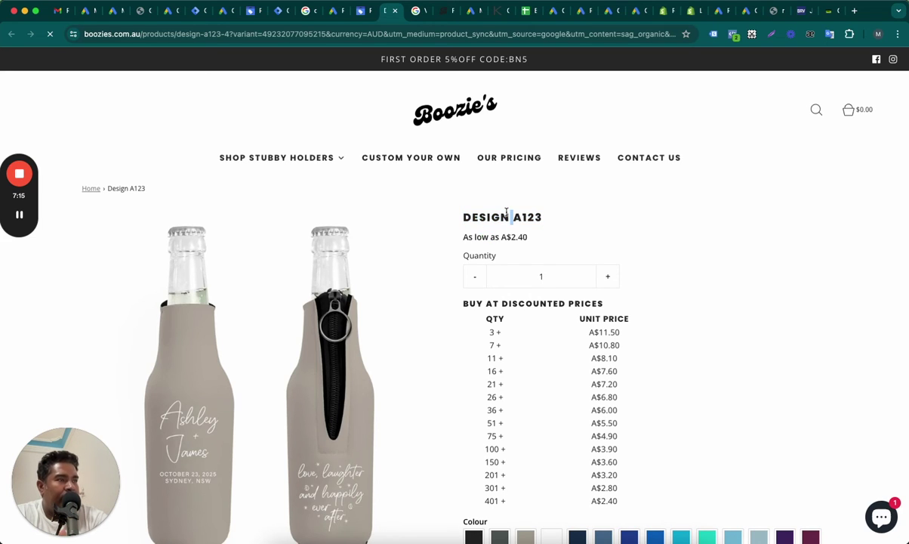
pyautogui.click(360, 11)
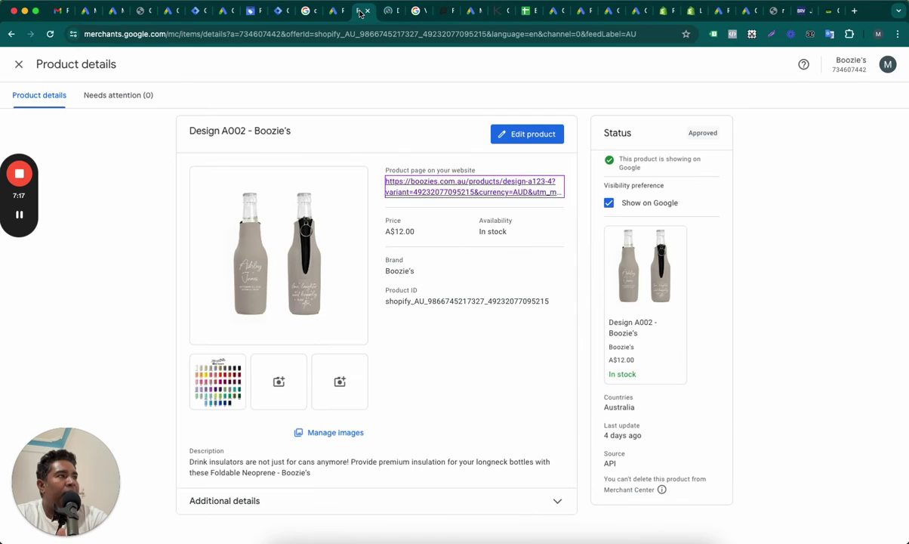
# Step: Close the Design A002 product details to get back to the Products list
pyautogui.click(18, 67)
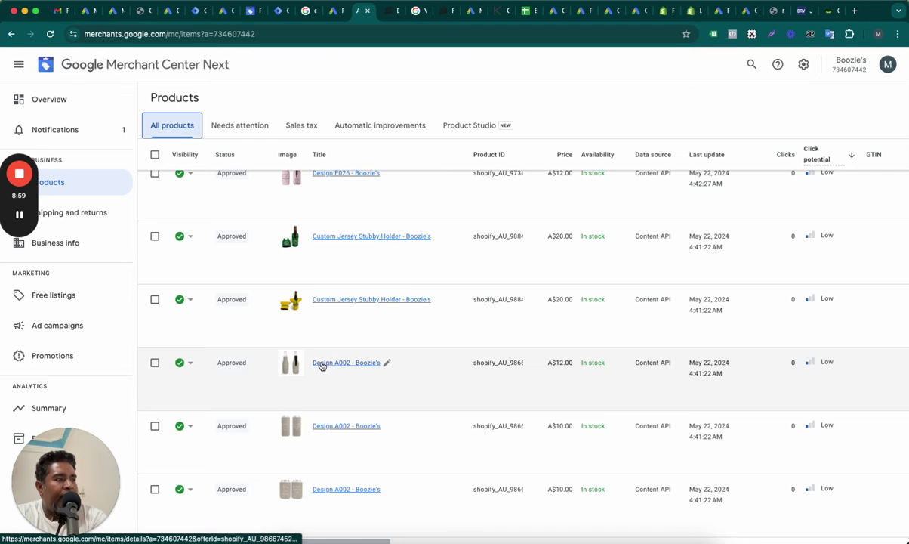
# Step: Open Design A002 - Boozie's details and highlight 'Drink insulators' in its feed description
pyautogui.click(321, 365)
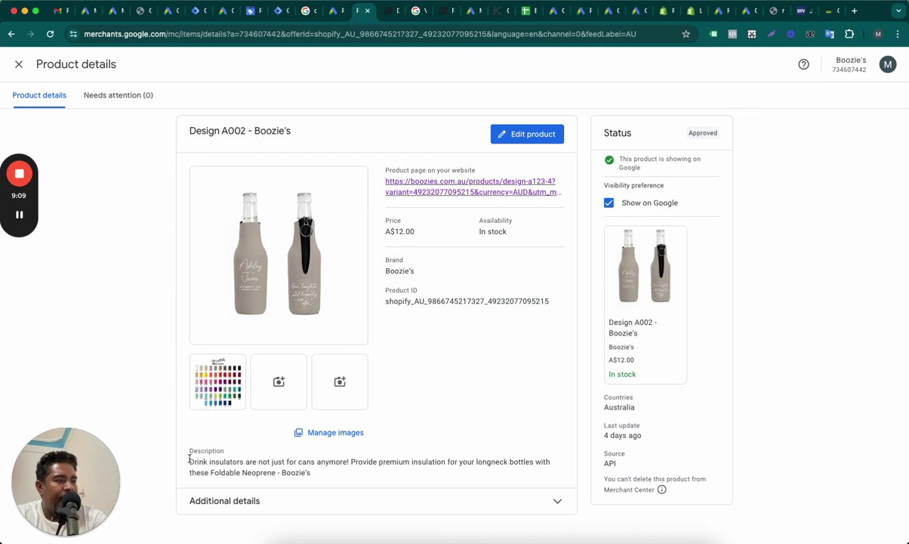
pyautogui.moveTo(190, 459); pyautogui.dragTo(243, 459)
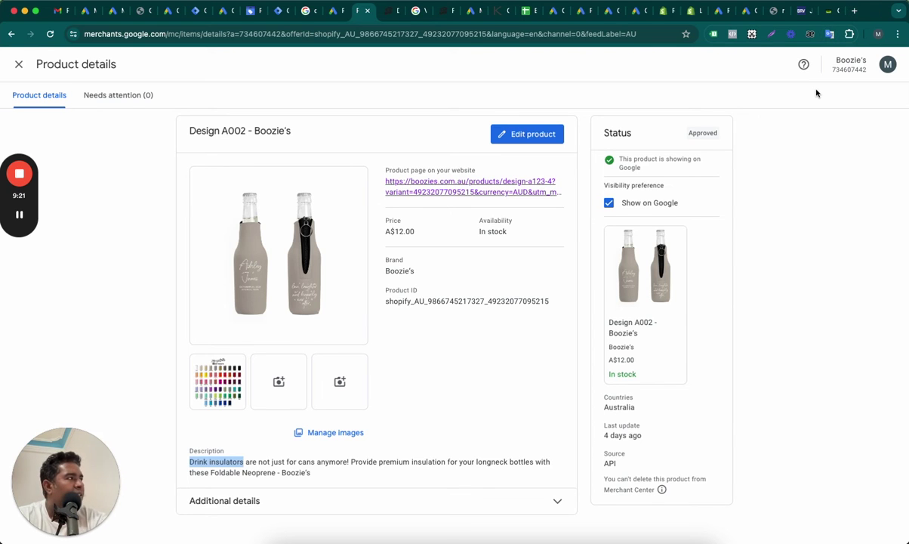
# Step: Load youtube.com in a new tab, leaving watch history off
pyautogui.click(855, 13)
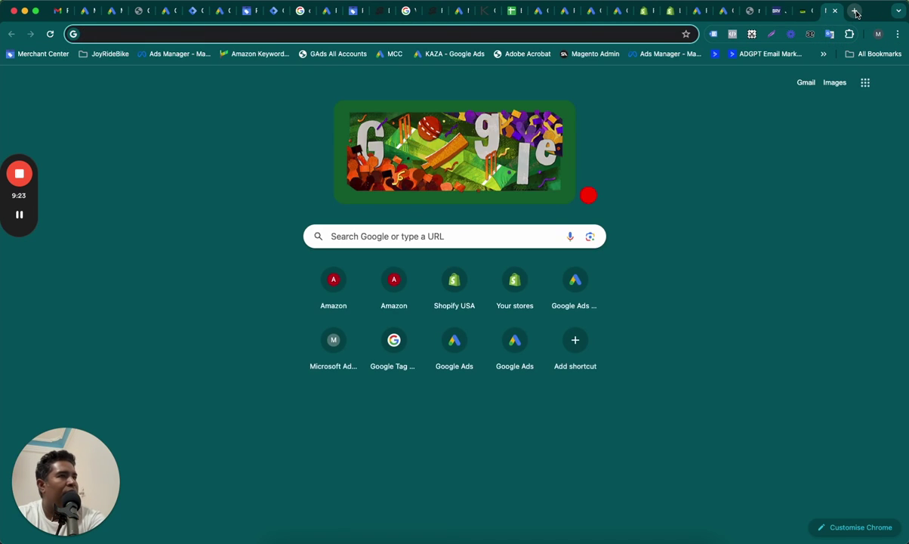
pyautogui.write('youtube.com')
pyautogui.press('Return')
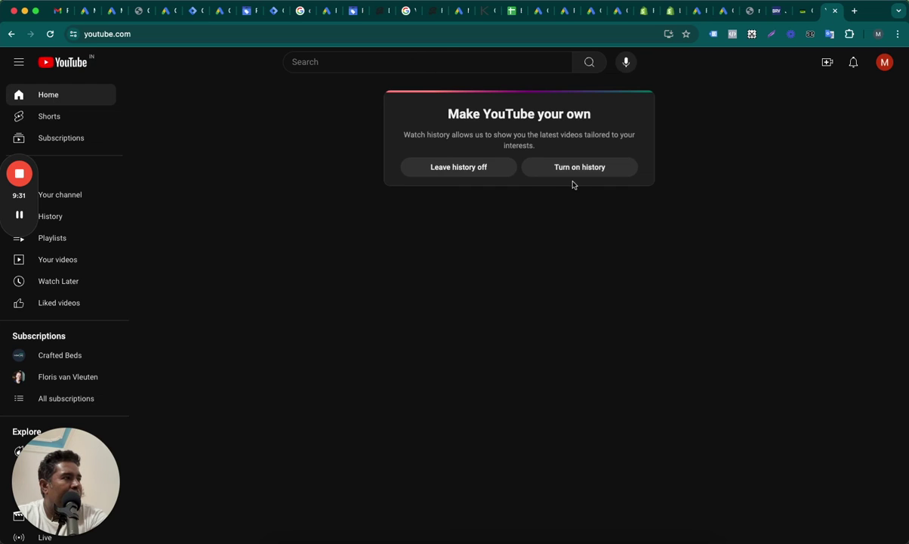
pyautogui.click(498, 170)
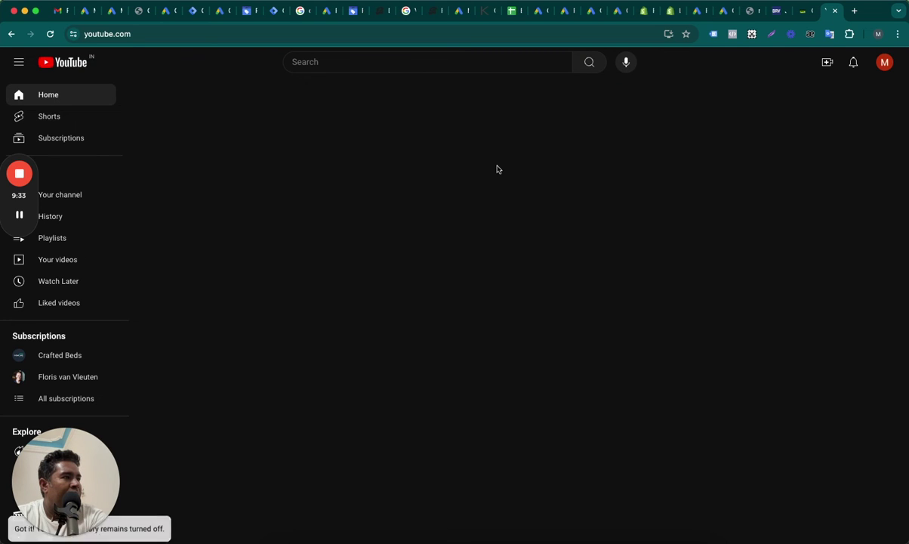
# Step: Search YouTube for 'feed rules' and scroll the results to the Ultimate Feed Rules Tutorial
pyautogui.click(373, 63)
pyautogui.write('feed rules')
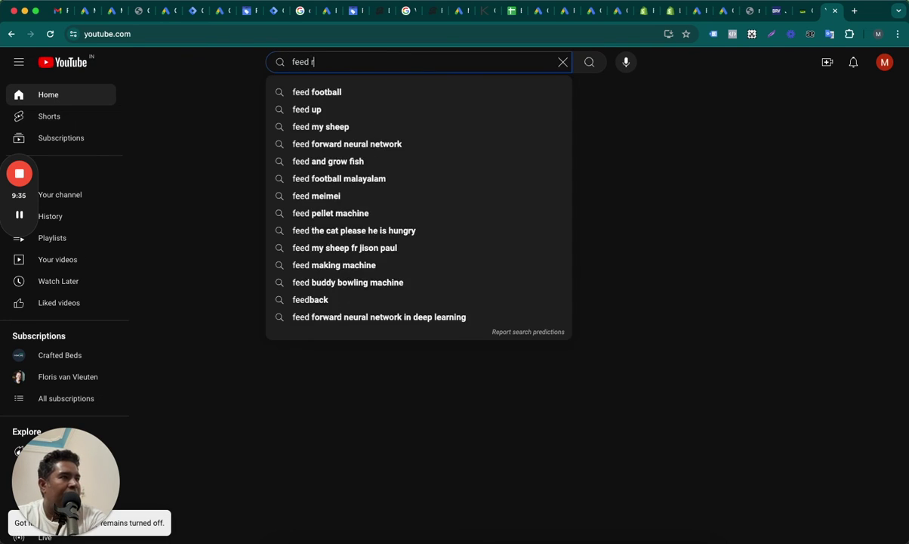
pyautogui.press('Return')
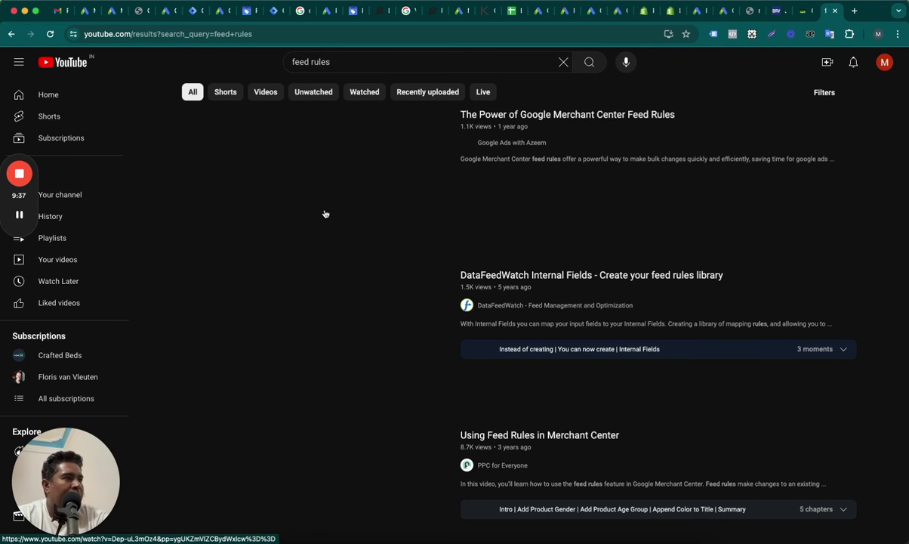
pyautogui.scroll(-8, 456, 357)
pyautogui.scroll(-10, 455, 358)
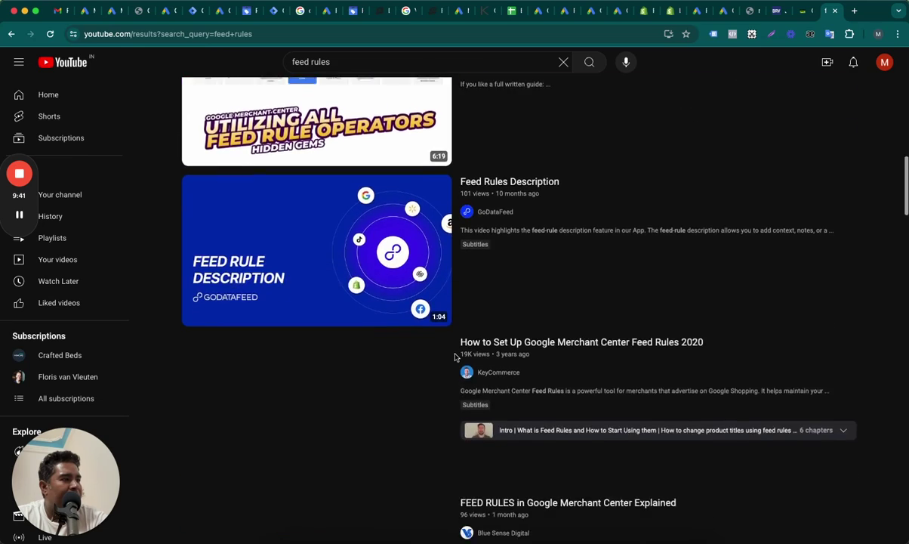
pyautogui.scroll(-8, 456, 357)
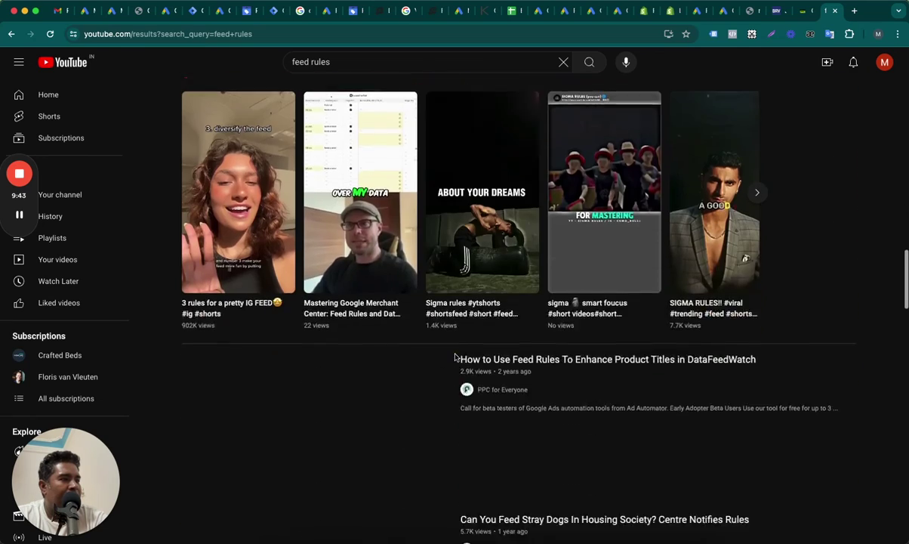
pyautogui.scroll(-10, 456, 357)
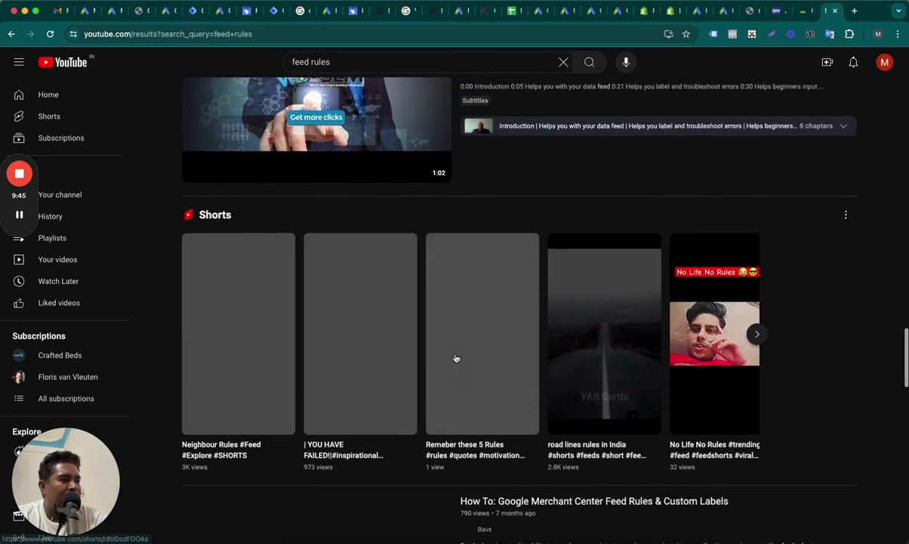
pyautogui.scroll(-5, 455, 357)
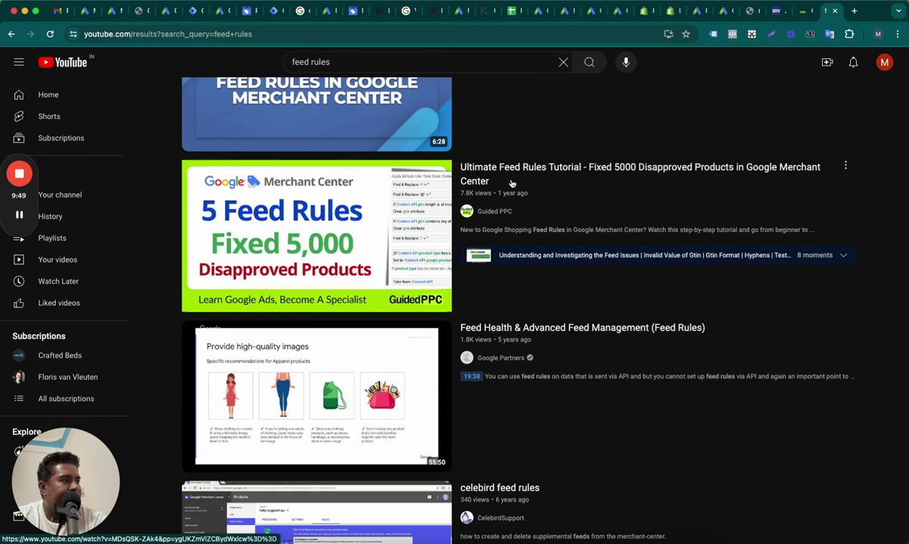
pyautogui.moveTo(462, 166)
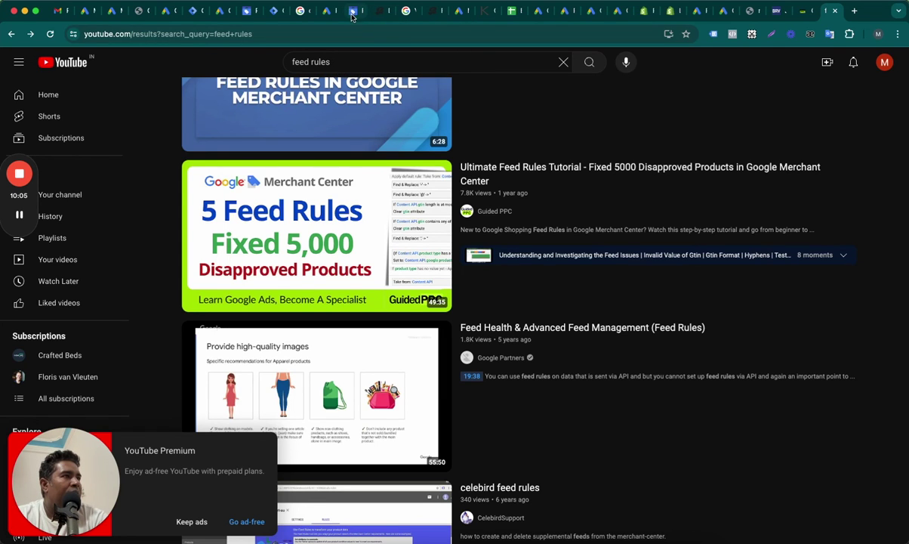
# Step: Close the Design A002 product details in Merchant Center and scroll through the Custom Jersey products list
pyautogui.click(352, 11)
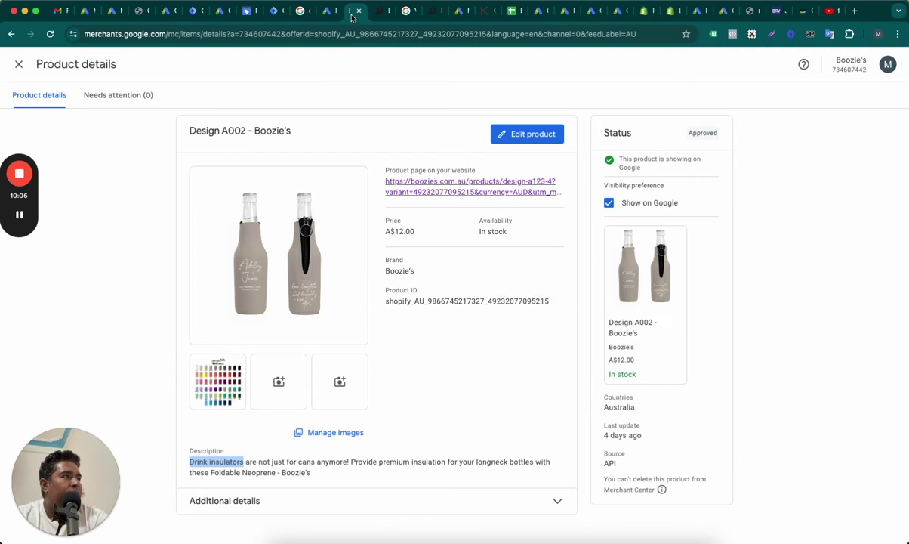
pyautogui.click(14, 71)
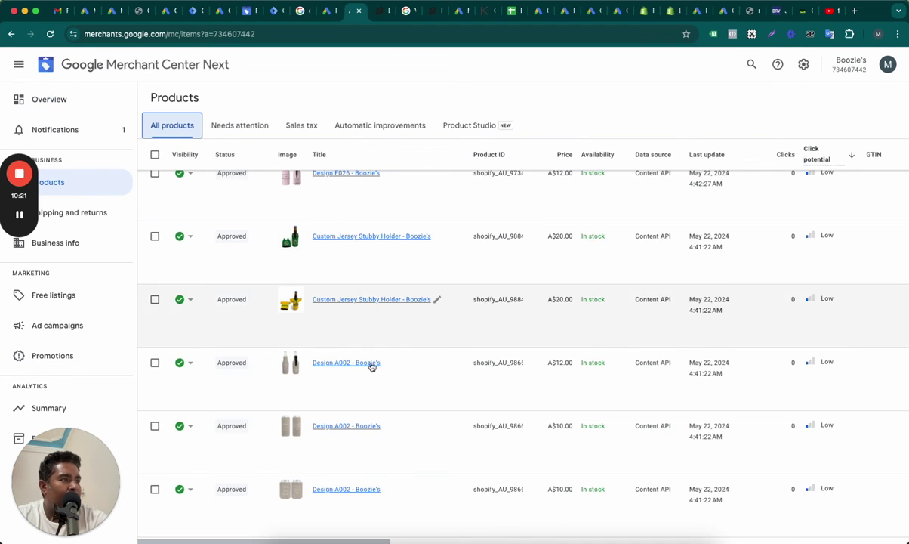
pyautogui.scroll(-1, 358, 425)
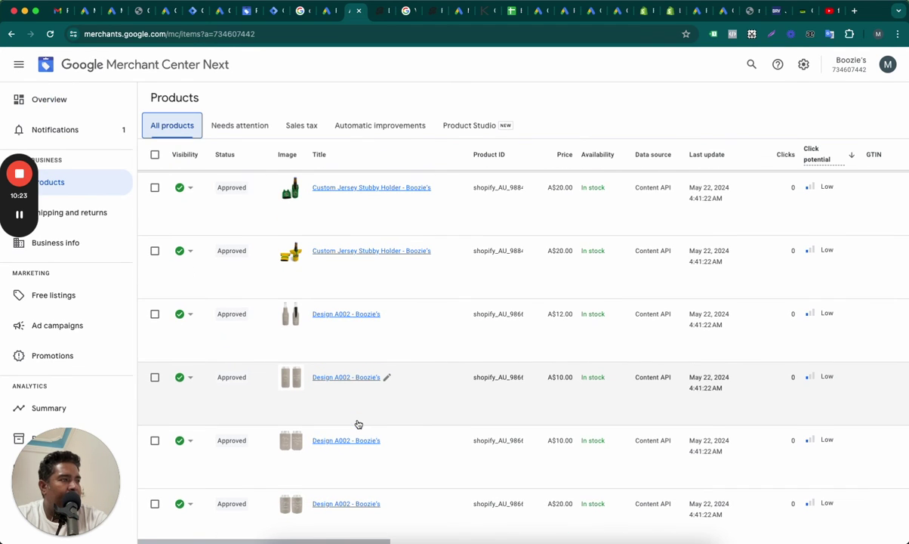
pyautogui.scroll(-1, 357, 424)
pyautogui.scroll(1, 356, 243)
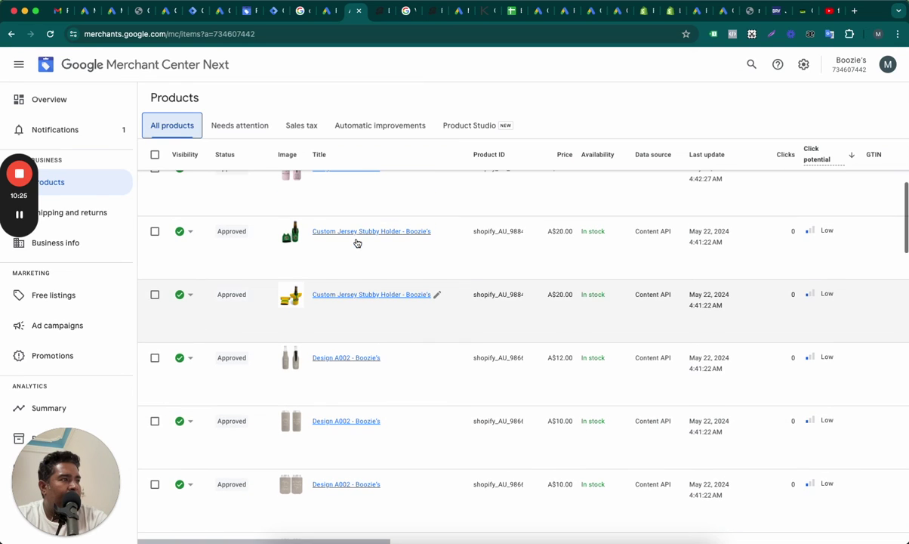
pyautogui.click(337, 235)
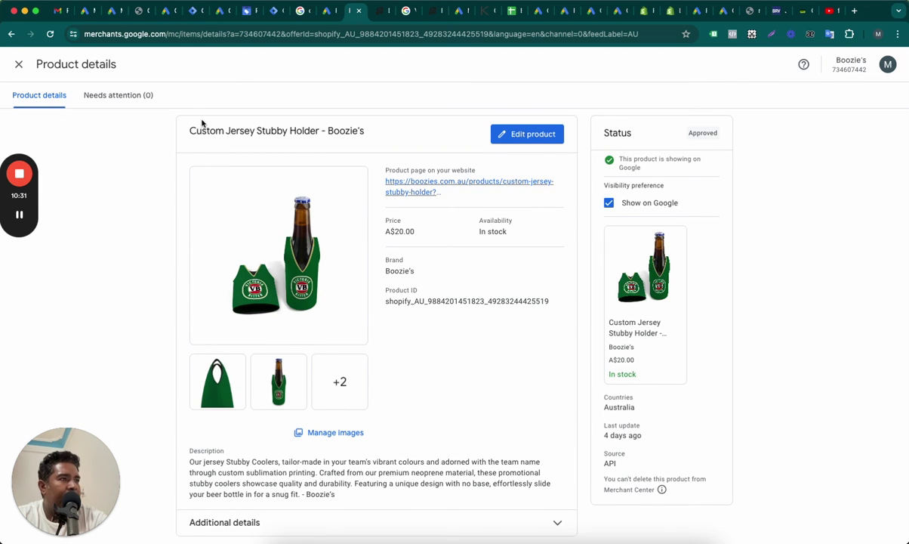
pyautogui.moveTo(183, 127); pyautogui.dragTo(318, 128)
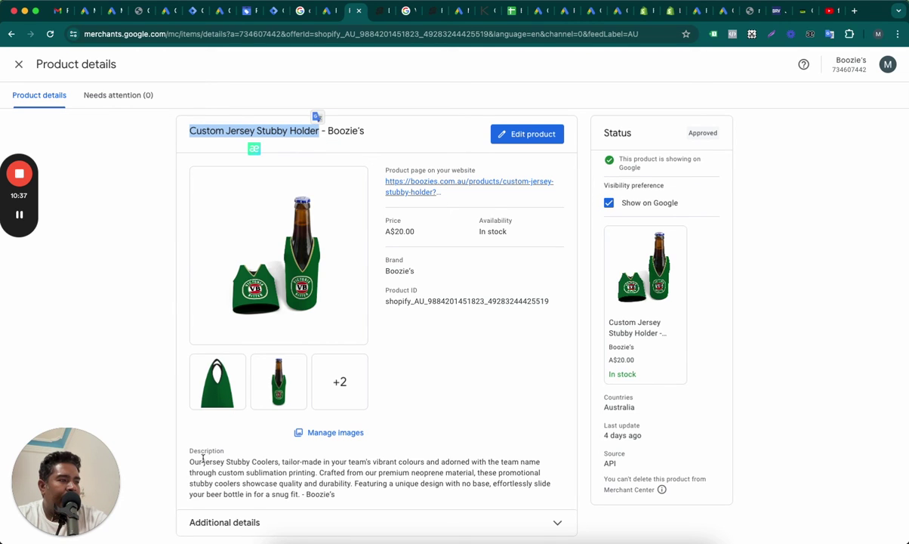
pyautogui.moveTo(278, 462); pyautogui.dragTo(228, 462)
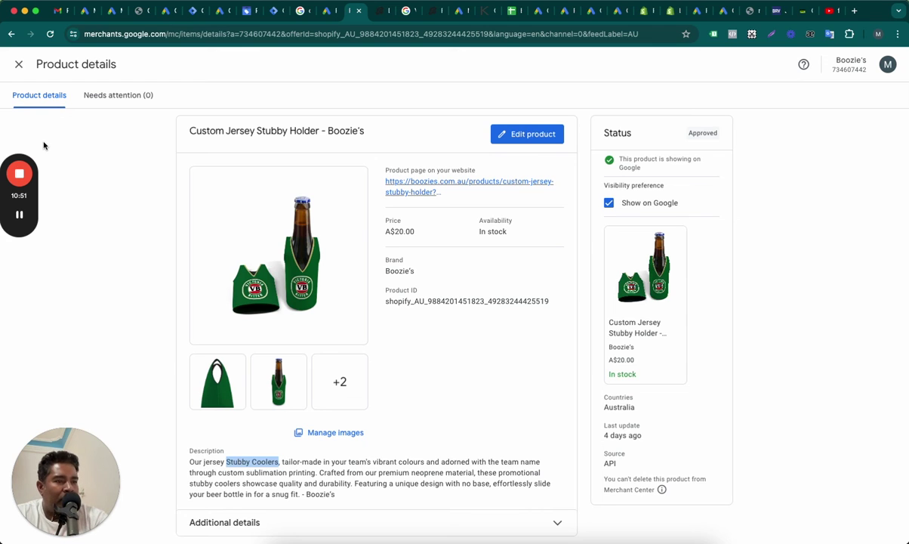
pyautogui.click(18, 66)
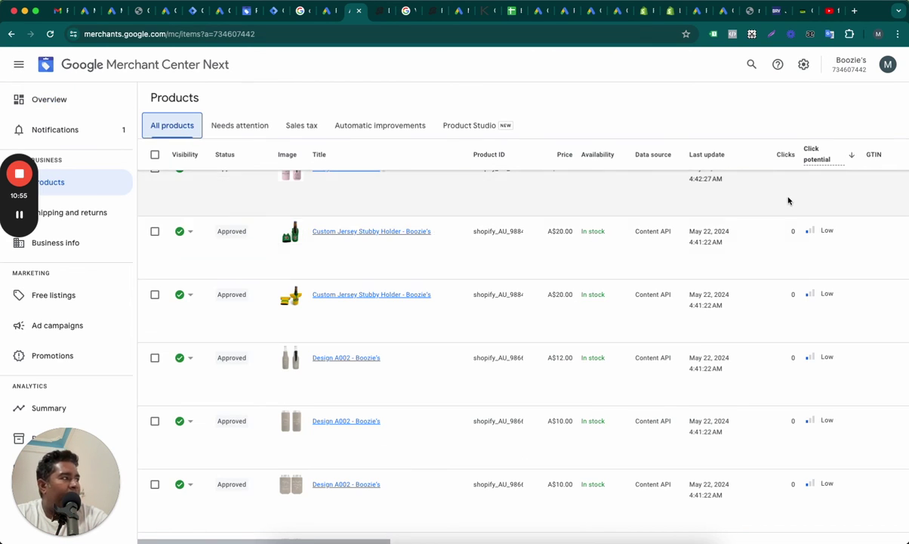
pyautogui.moveTo(815, 155)
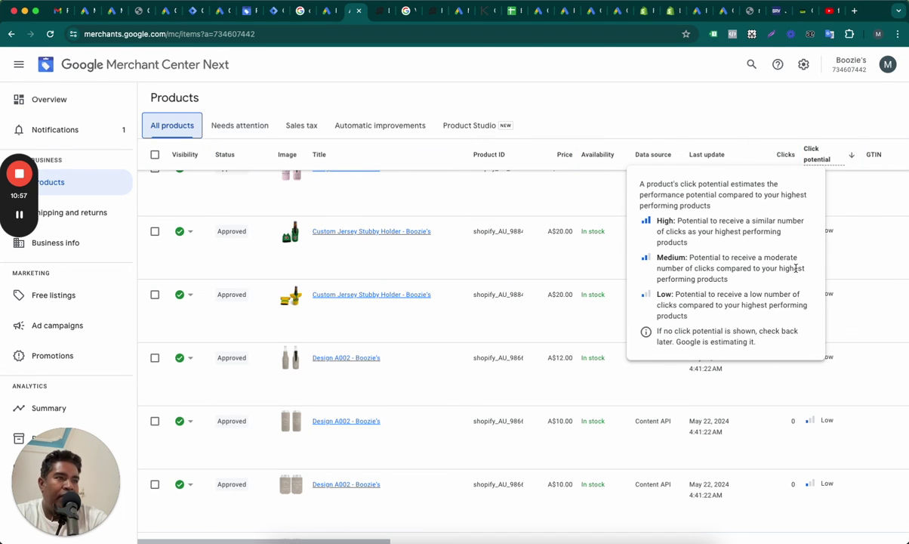